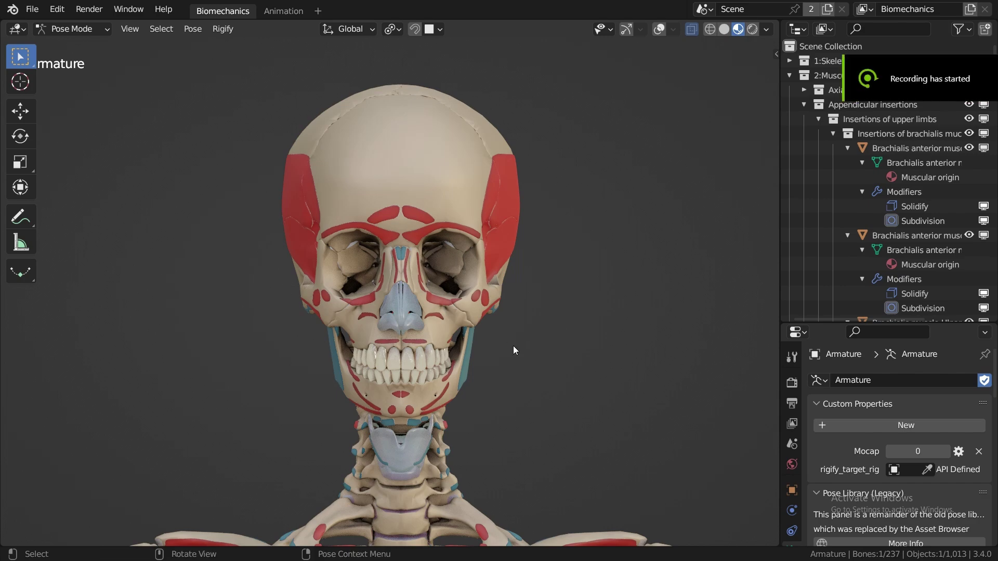
# - In Pose Mode, rotate the lower jaw bone about the global X axis to open the mouth
pyautogui.scroll(3, 513, 366)
pyautogui.press('r')
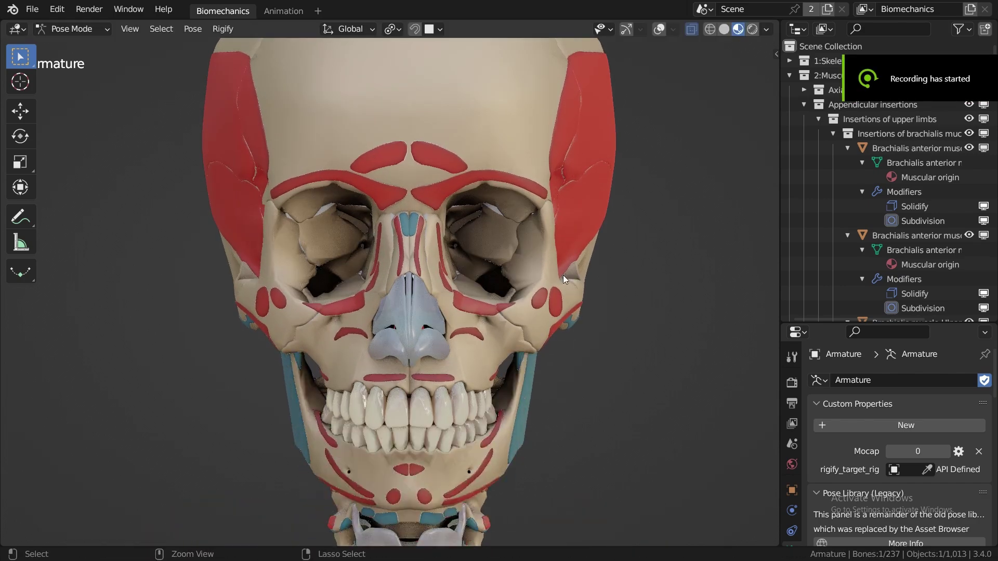
pyautogui.scroll(-3, 562, 349)
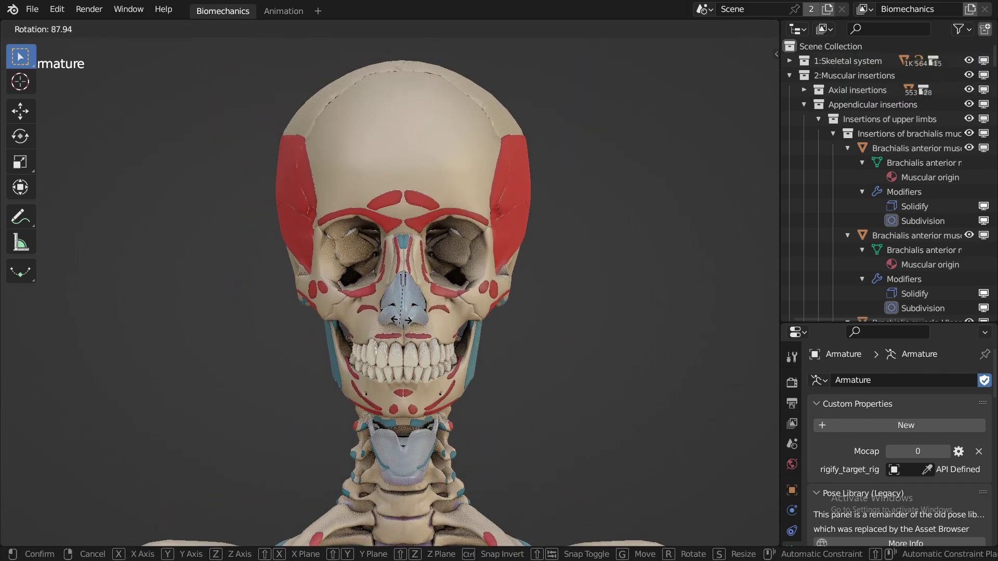
pyautogui.click(306, 241)
pyautogui.hotkey('ctrl', 'z')
pyautogui.press('r')
pyautogui.press('x')
pyautogui.click(433, 370)
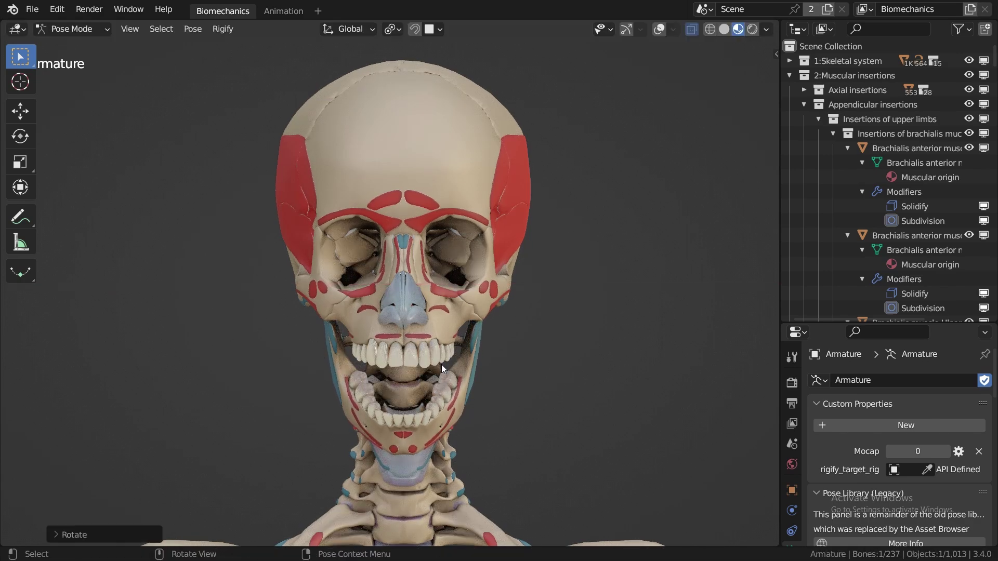
# - Orbit the view round the neck and ribcage to a side view of the skeleton
pyautogui.moveTo(432, 315); pyautogui.dragTo(464, 314, button='middle')
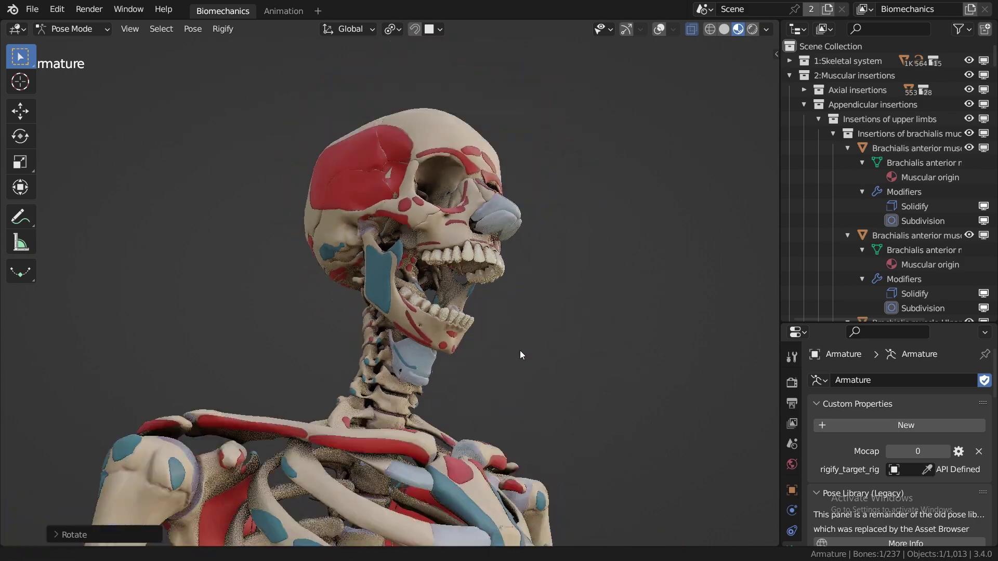
pyautogui.scroll(-5, 454, 402)
pyautogui.scroll(-3, 454, 341)
pyautogui.moveTo(455, 342)
pyautogui.mouseDown(button='middle')
pyautogui.moveTo(451, 271)
pyautogui.moveTo(264, 271)
pyautogui.moveTo(463, 219)
pyautogui.moveTo(398, 286)
pyautogui.mouseUp(button='middle')
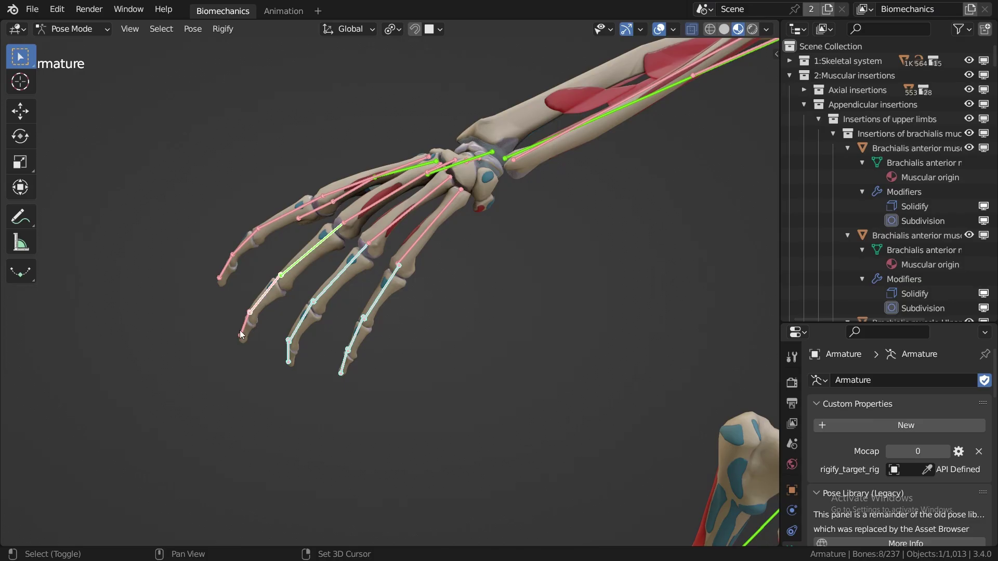
# - Add the index-finger bone to the selection and curl the fingers about the global X axis
pyautogui.keyDown('shift'); pyautogui.click(287, 215); pyautogui.keyUp('shift')
pyautogui.moveTo(234, 280); pyautogui.dragTo(336, 269, button='middle')
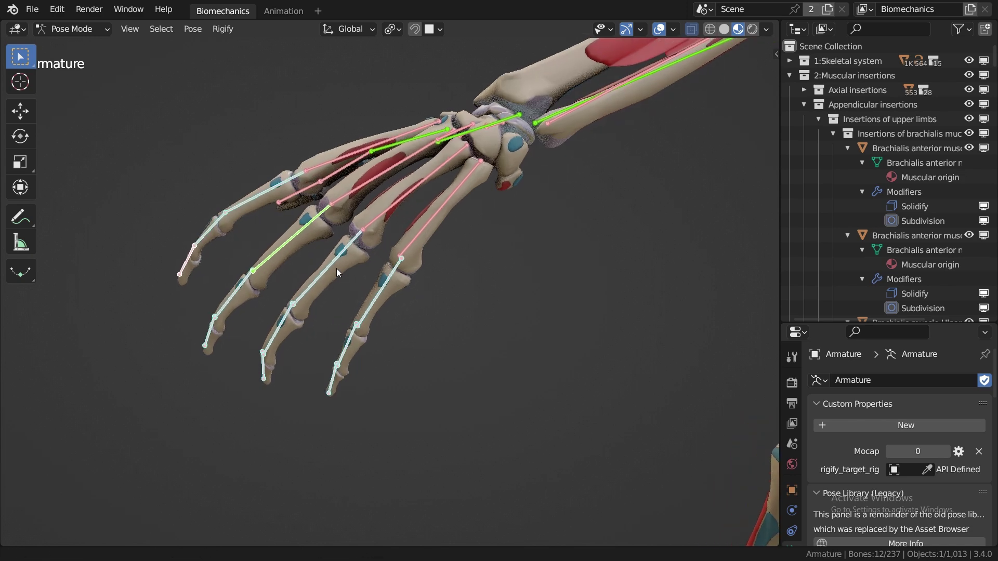
pyautogui.press('r')
pyautogui.press('x')
pyautogui.click(426, 240)
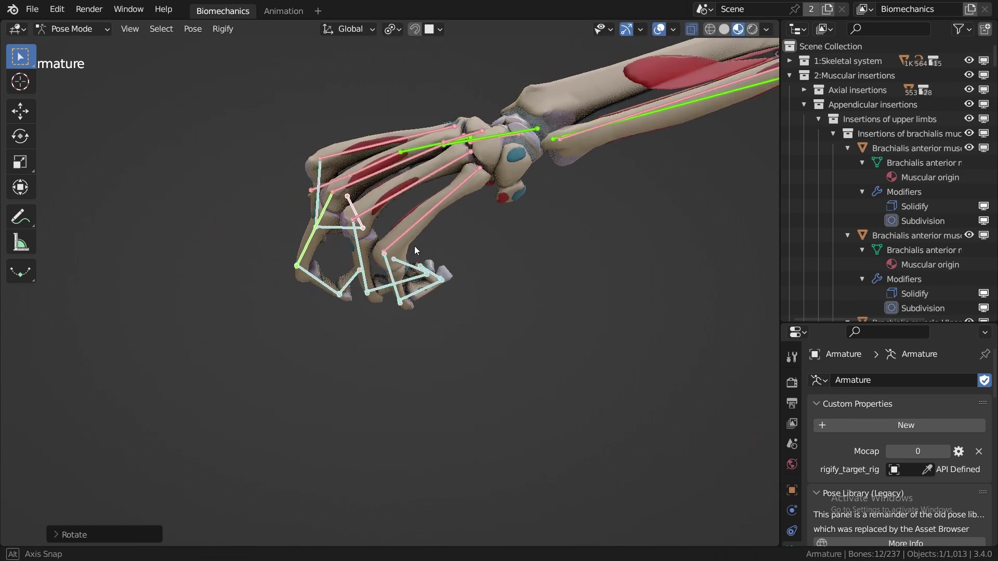
pyautogui.moveTo(414, 246); pyautogui.dragTo(286, 194, button='middle')
# - Hide and restore the armature bones, then select a single bone to rotate
pyautogui.click(660, 30)
pyautogui.moveTo(390, 305)
pyautogui.mouseDown(button='middle')
pyautogui.moveTo(294, 304)
pyautogui.moveTo(320, 296)
pyautogui.moveTo(308, 314)
pyautogui.moveTo(491, 457)
pyautogui.moveTo(474, 242)
pyautogui.moveTo(573, 210)
pyautogui.moveTo(367, 267)
pyautogui.moveTo(397, 212)
pyautogui.moveTo(660, 30)
pyautogui.mouseUp(button='middle')
pyautogui.click(660, 30)
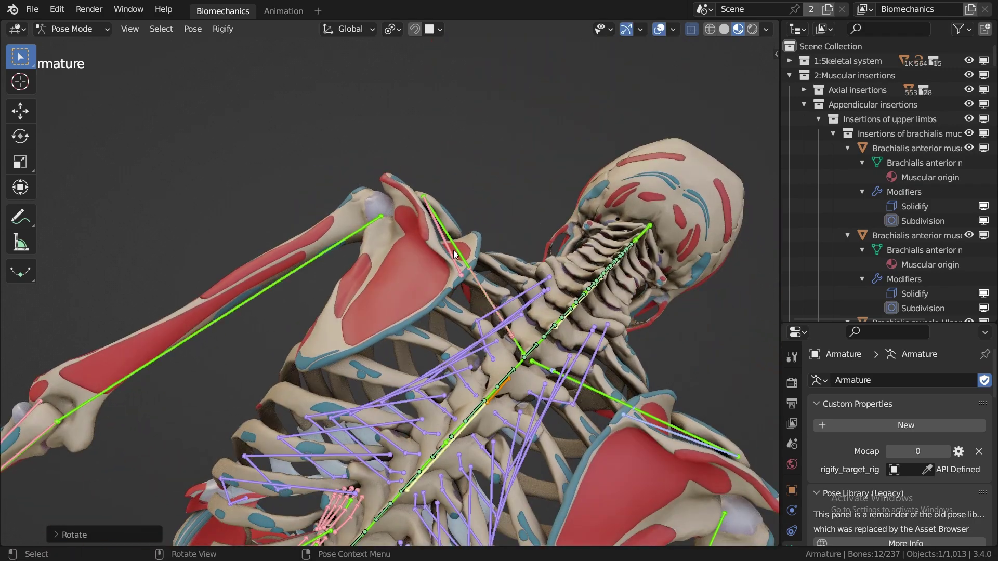
pyautogui.click(473, 252)
pyautogui.press('r')
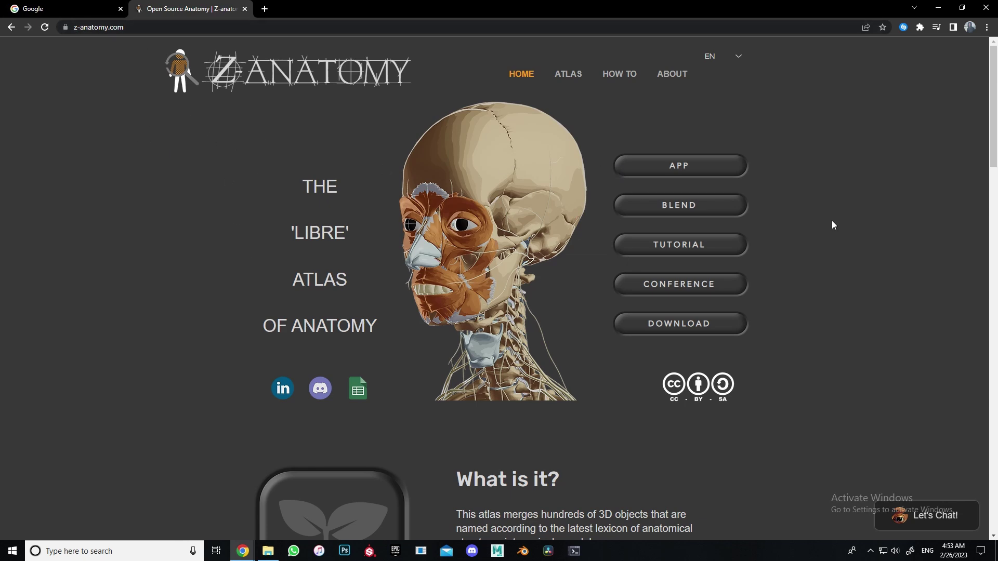
# - Go from the z-anatomy.com homepage to the atlas page and download the Template version
pyautogui.scroll(-2, 858, 267)
pyautogui.scroll(-5, 836, 319)
pyautogui.scroll(-2, 836, 318)
pyautogui.scroll(9, 659, 231)
pyautogui.click(681, 324)
pyautogui.scroll(-1, 752, 282)
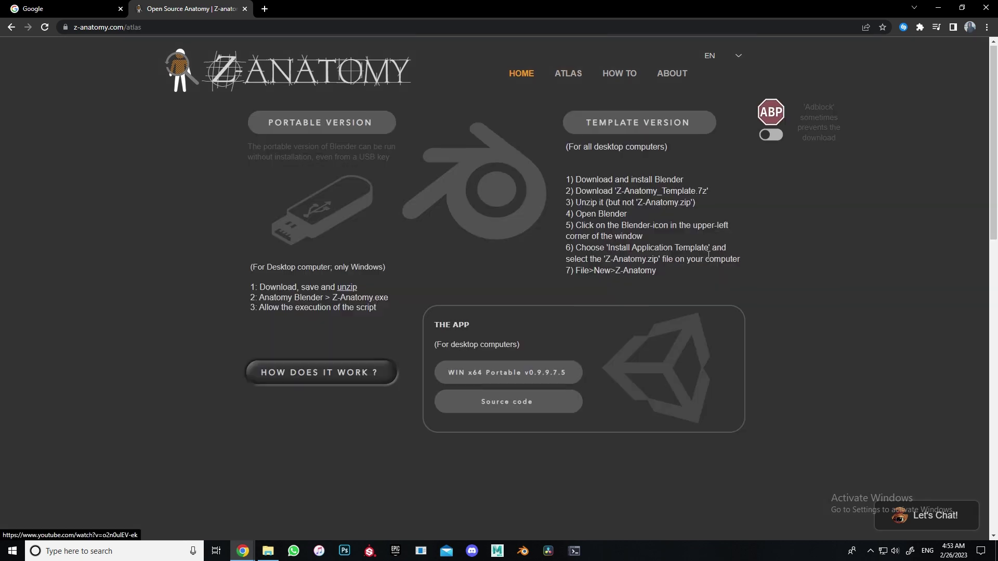
pyautogui.scroll(1, 795, 266)
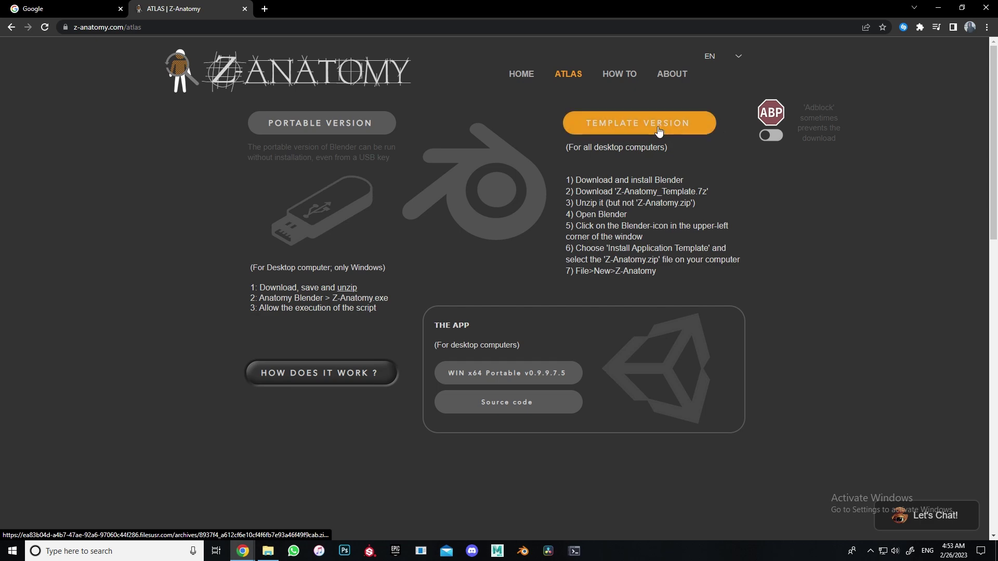
pyautogui.click(635, 123)
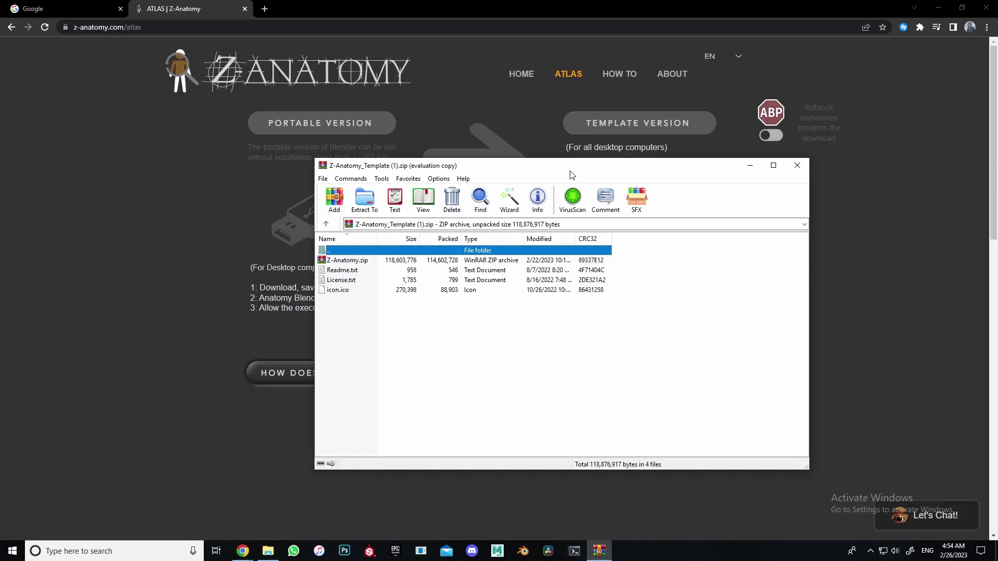
# - Extract the template archive to G:\Z-Anatomy_Template (1) in WinRAR, then close the archive
pyautogui.click(602, 315)
pyautogui.moveTo(621, 178)
pyautogui.mouseDown()
pyautogui.moveTo(552, 137)
pyautogui.moveTo(570, 144)
pyautogui.mouseUp()
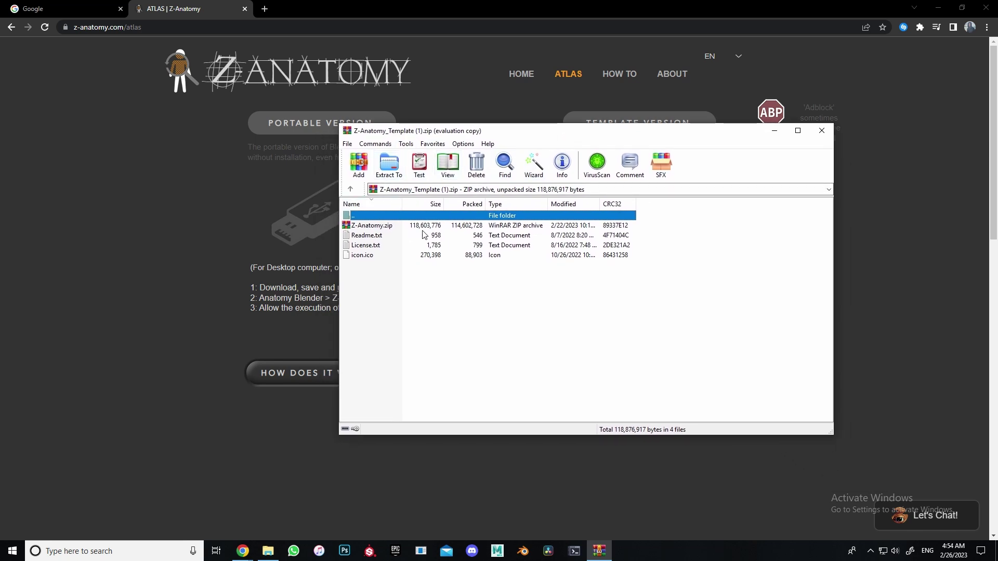
pyautogui.click(389, 164)
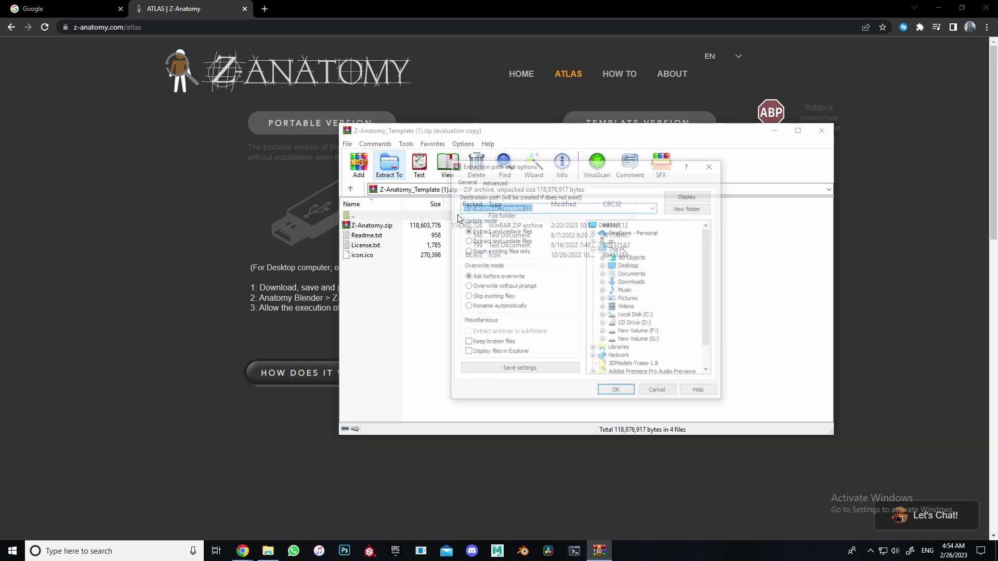
pyautogui.click(633, 342)
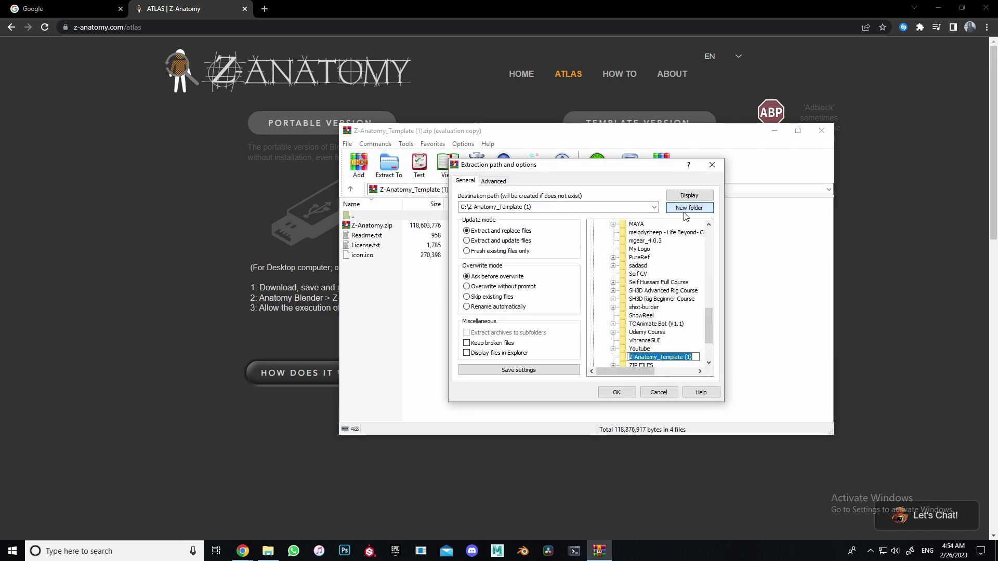
pyautogui.click(617, 393)
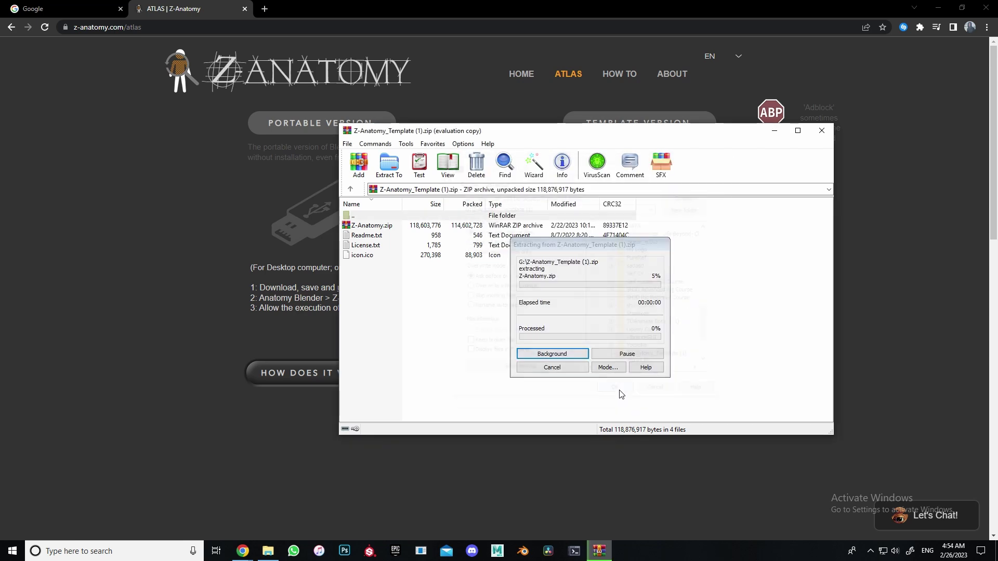
pyautogui.click(822, 132)
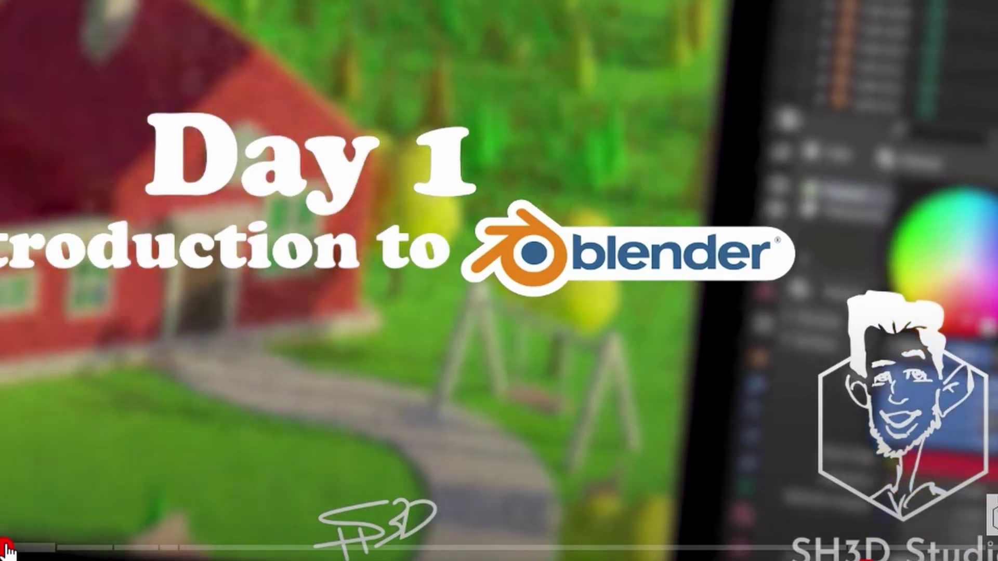
# - Skip the Blender tutorial video ahead past its title card
pyautogui.moveTo(143, 548); pyautogui.dragTo(865, 549)
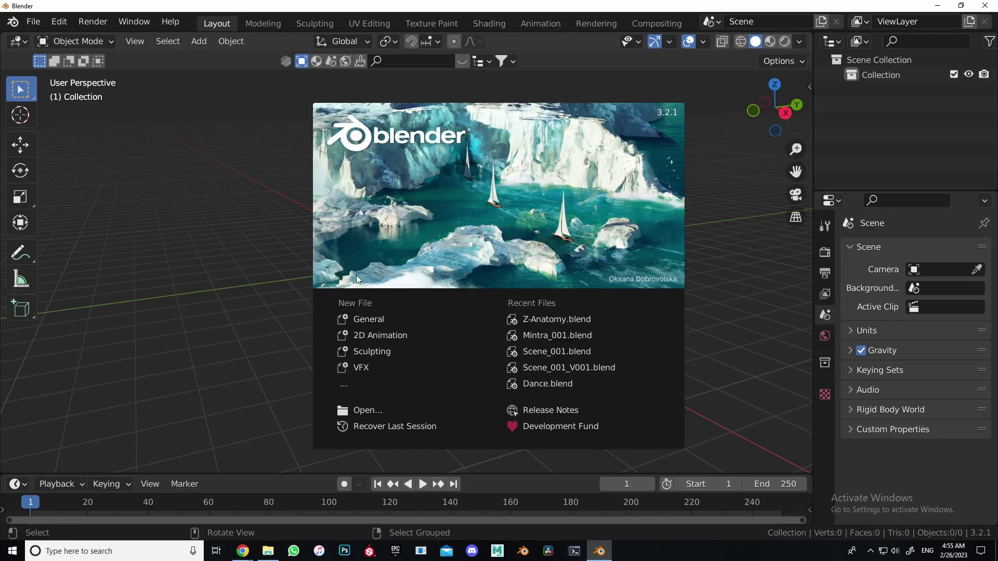
# - Dismiss the splash screen and start installing an application template
pyautogui.click(145, 146)
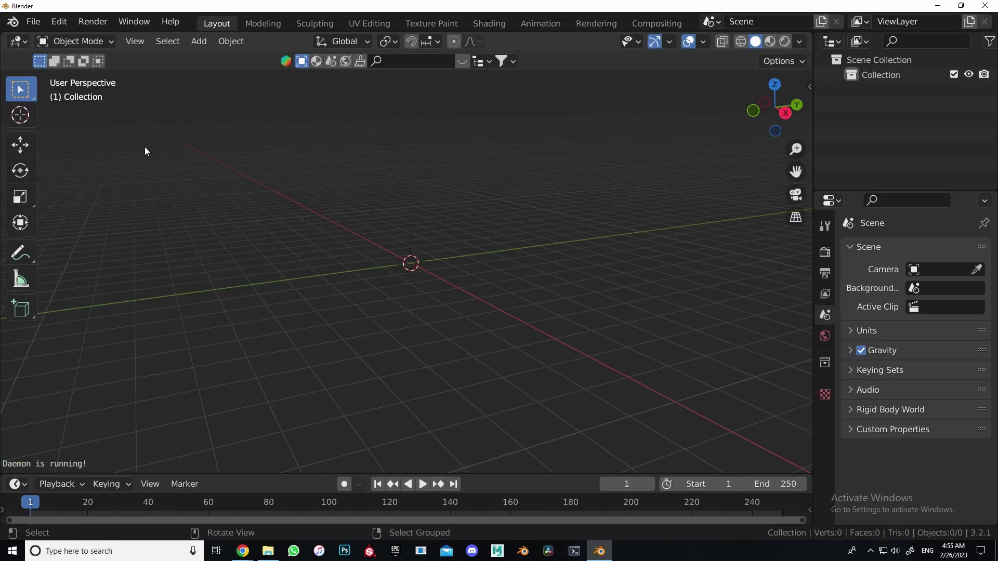
pyautogui.click(32, 21)
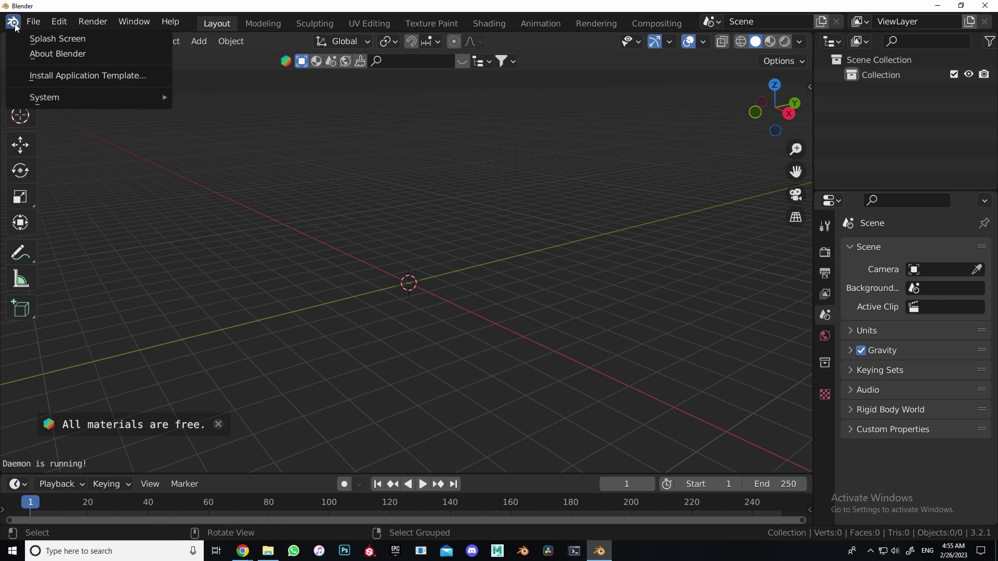
pyautogui.click(72, 77)
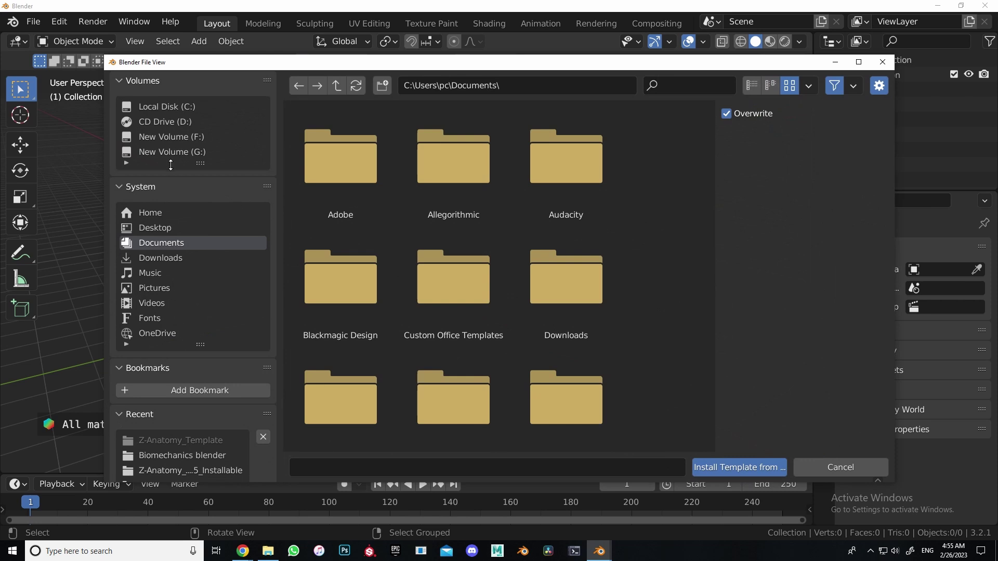
# - Browse to G:\Z-Anatomy_Template (1), select Z-Anatomy.zip and install it as a template
pyautogui.click(177, 152)
pyautogui.click(666, 86)
pyautogui.write('z')
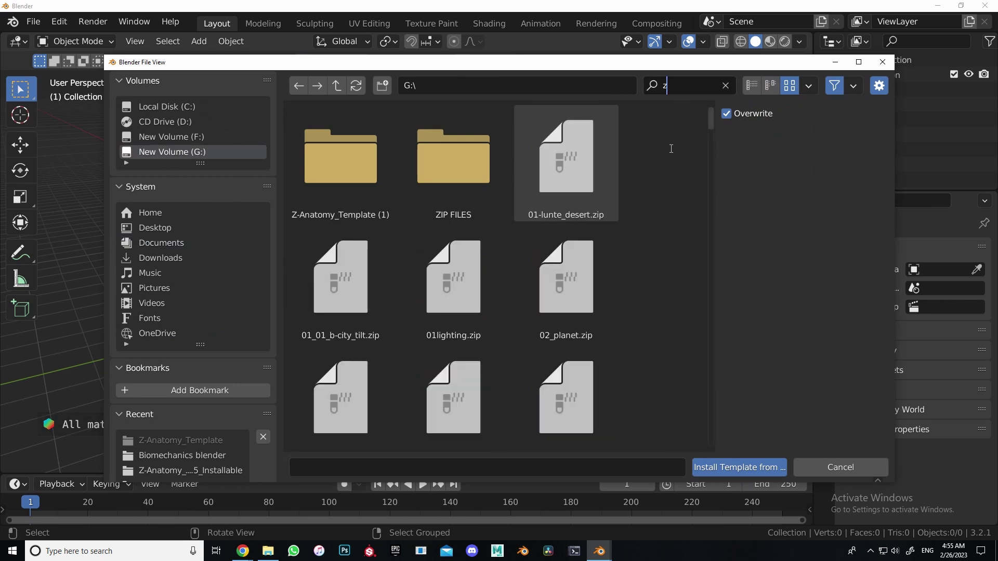
pyautogui.click(373, 186)
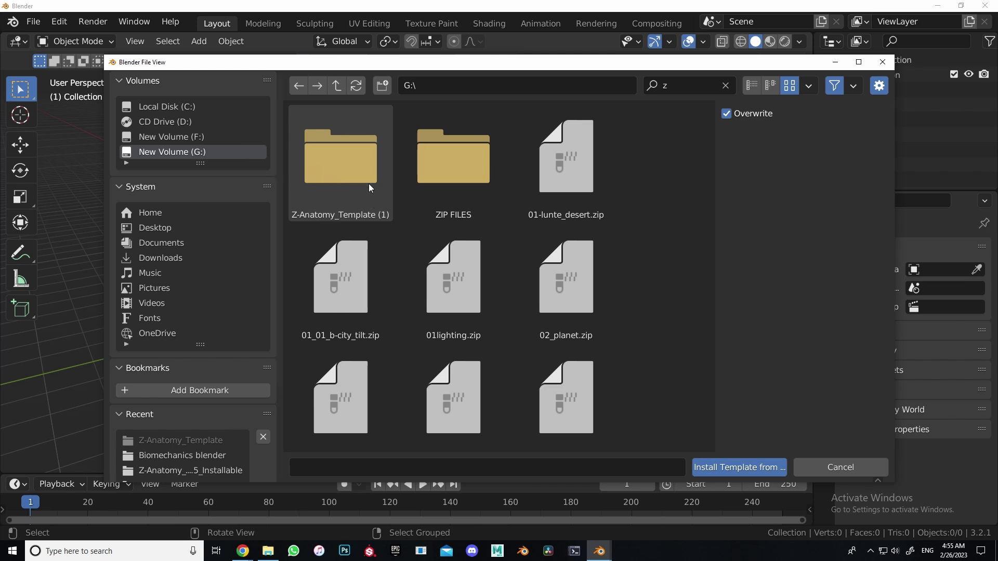
pyautogui.doubleClick(354, 155)
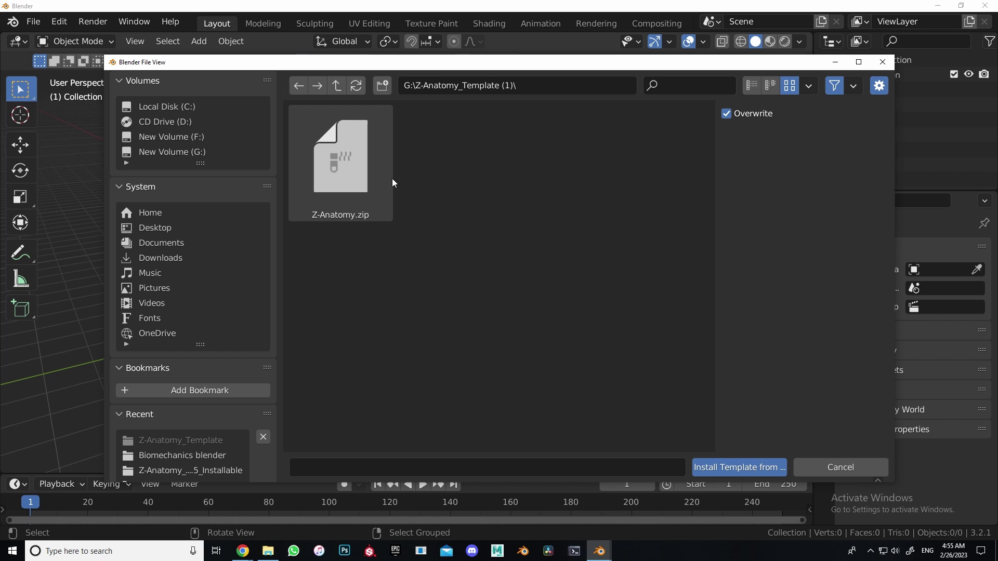
pyautogui.click(360, 177)
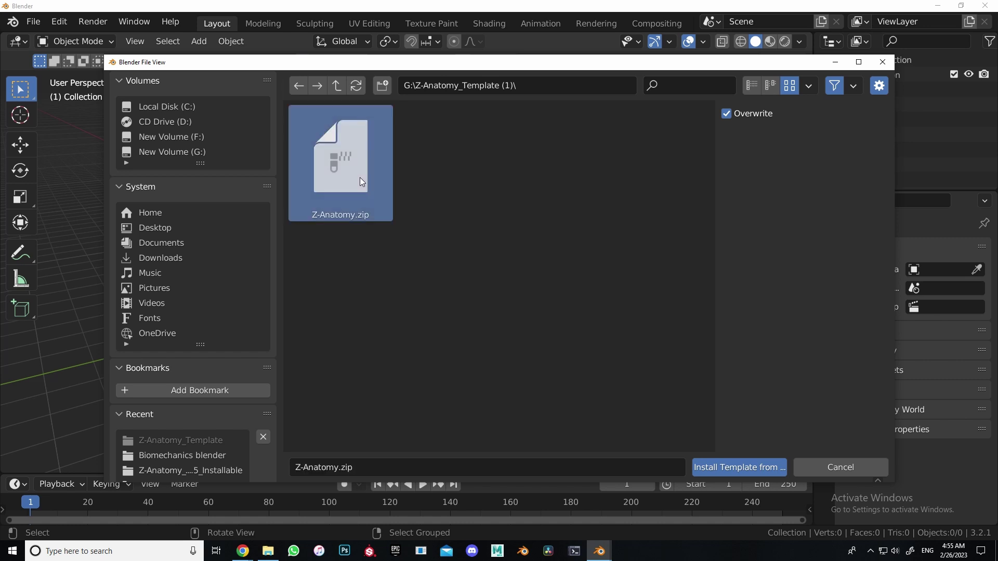
pyautogui.click(739, 468)
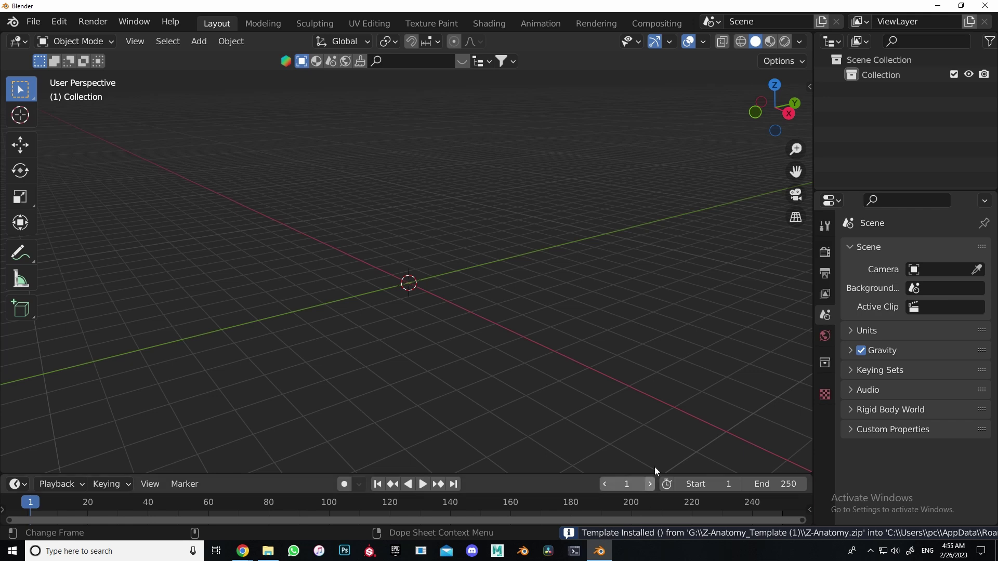
# - Create a new file from the Z-Anatomy template under File > New
pyautogui.moveTo(425, 313); pyautogui.dragTo(292, 248, button='middle')
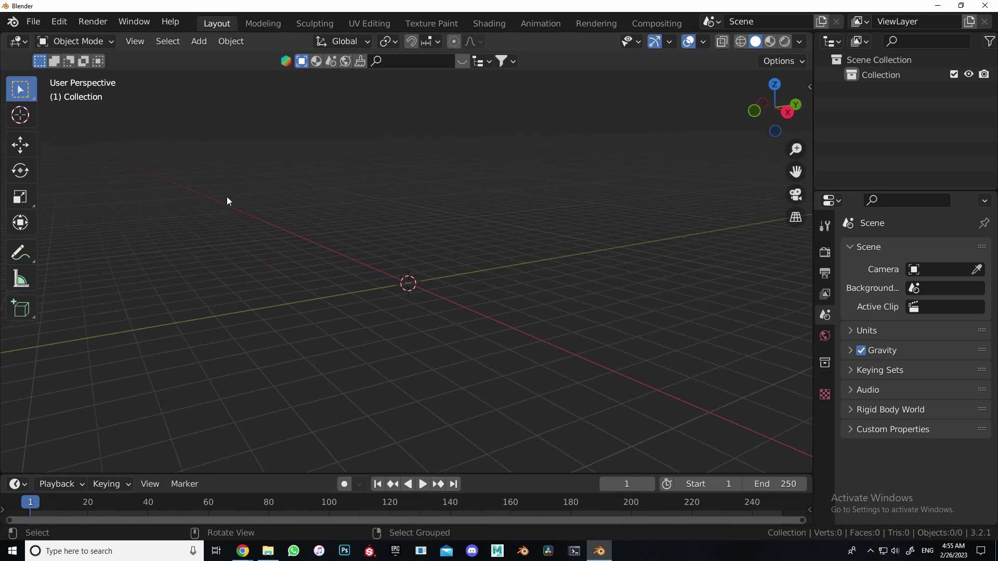
pyautogui.click(37, 23)
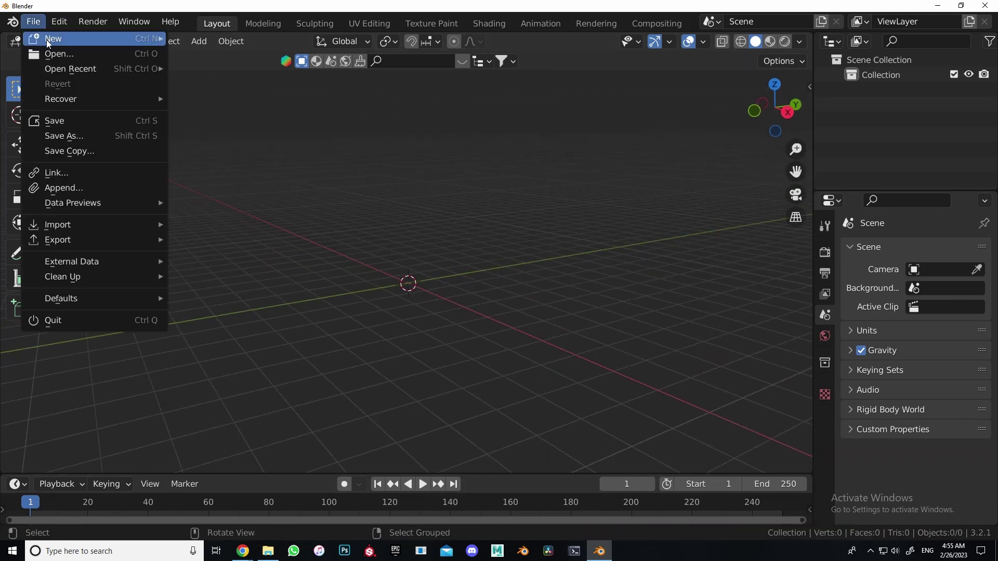
pyautogui.moveTo(53, 38)
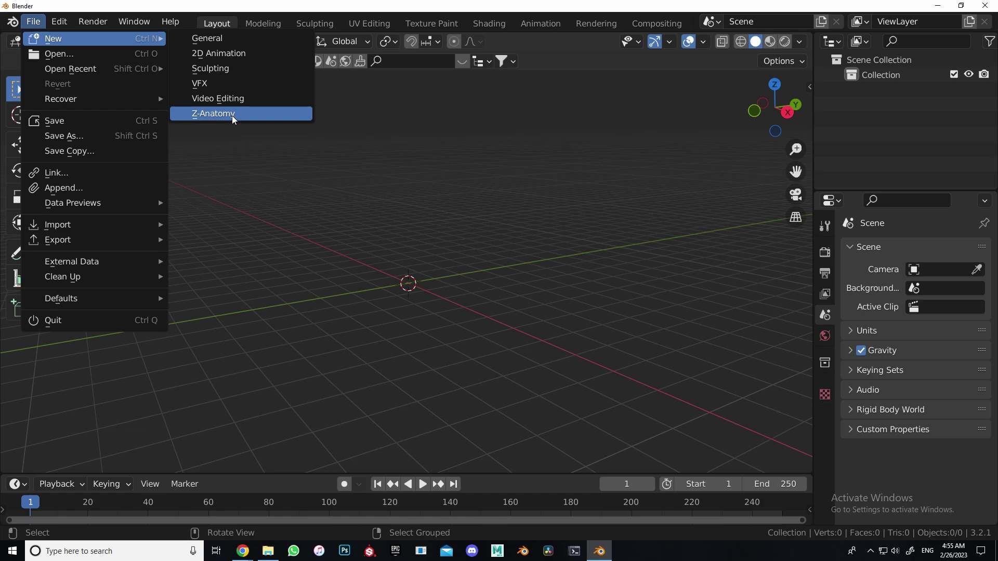
pyautogui.click(232, 115)
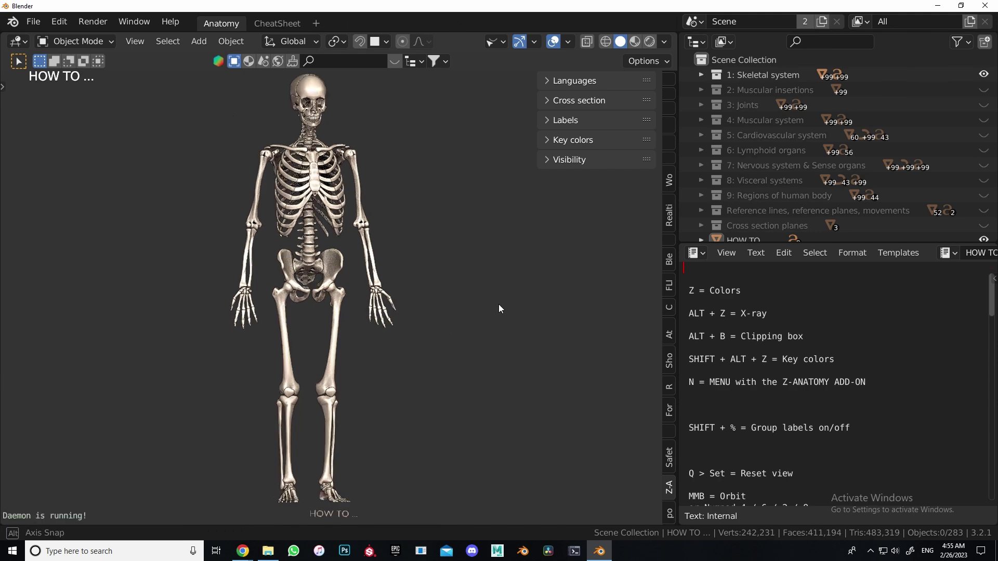
# - Orbit around the skeleton, reframe it in front view and hide the sidebar
pyautogui.moveTo(498, 305); pyautogui.dragTo(483, 348, button='middle')
pyautogui.scroll(4, 414, 352)
pyautogui.moveTo(367, 247); pyautogui.dragTo(383, 242, button='middle')
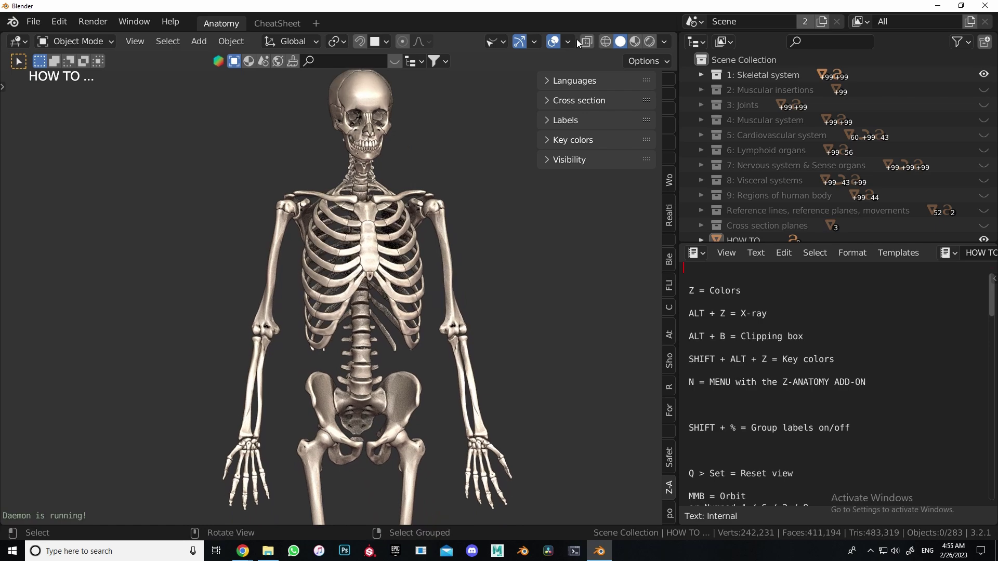
pyautogui.moveTo(468, 223)
pyautogui.mouseDown(button='middle')
pyautogui.moveTo(343, 254)
pyautogui.moveTo(364, 354)
pyautogui.moveTo(355, 414)
pyautogui.moveTo(371, 356)
pyautogui.moveTo(416, 332)
pyautogui.moveTo(228, 359)
pyautogui.moveTo(154, 329)
pyautogui.moveTo(307, 391)
pyautogui.moveTo(378, 379)
pyautogui.mouseUp(button='middle')
pyautogui.press('KP_1')
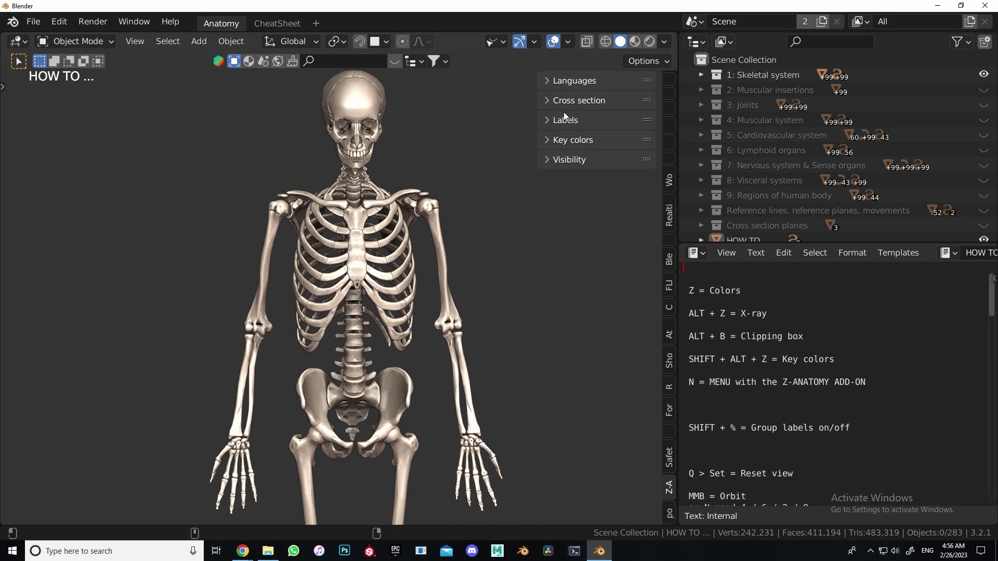
pyautogui.press('n')
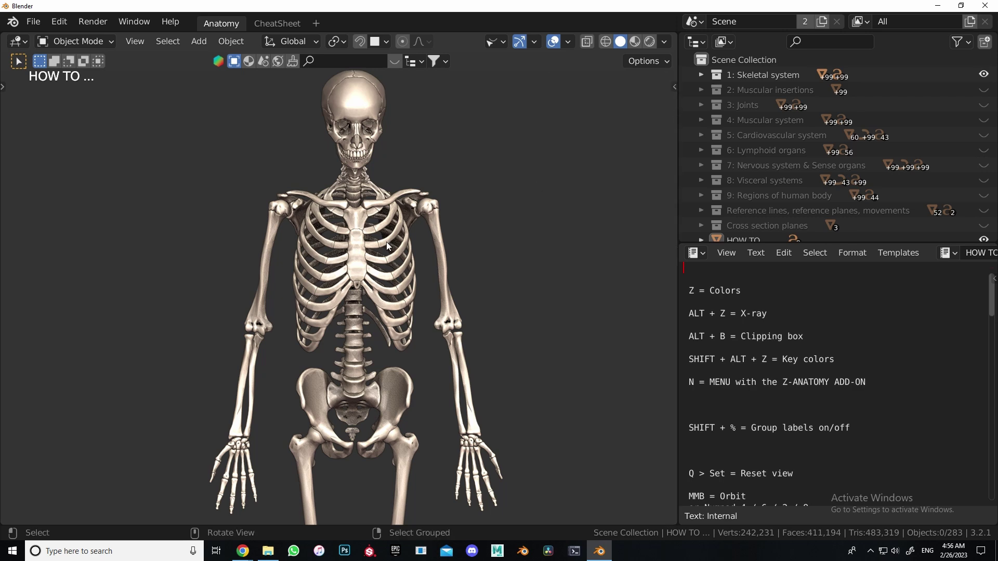
pyautogui.moveTo(385, 247); pyautogui.dragTo(343, 313, button='middle')
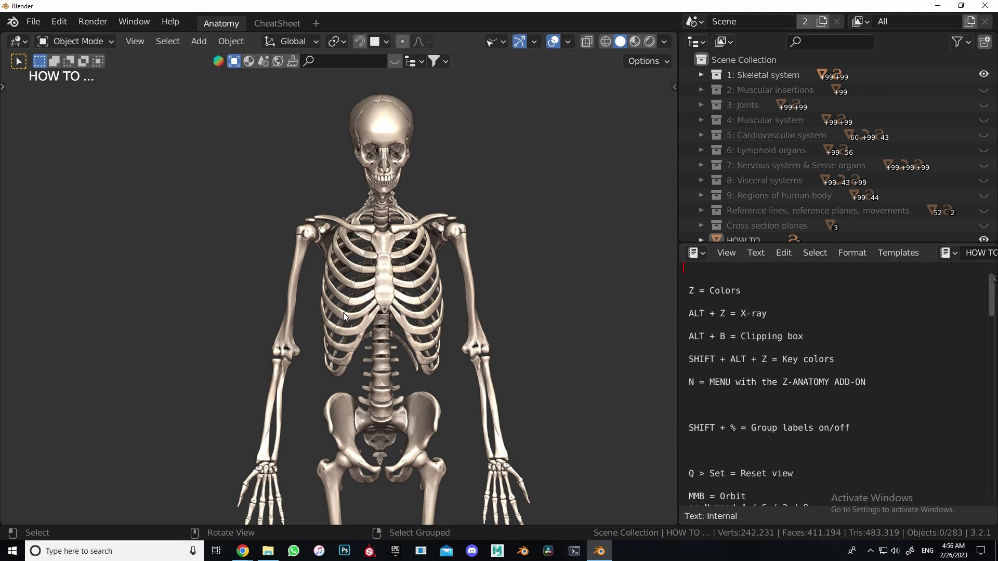
pyautogui.moveTo(343, 313); pyautogui.dragTo(430, 298, button='middle')
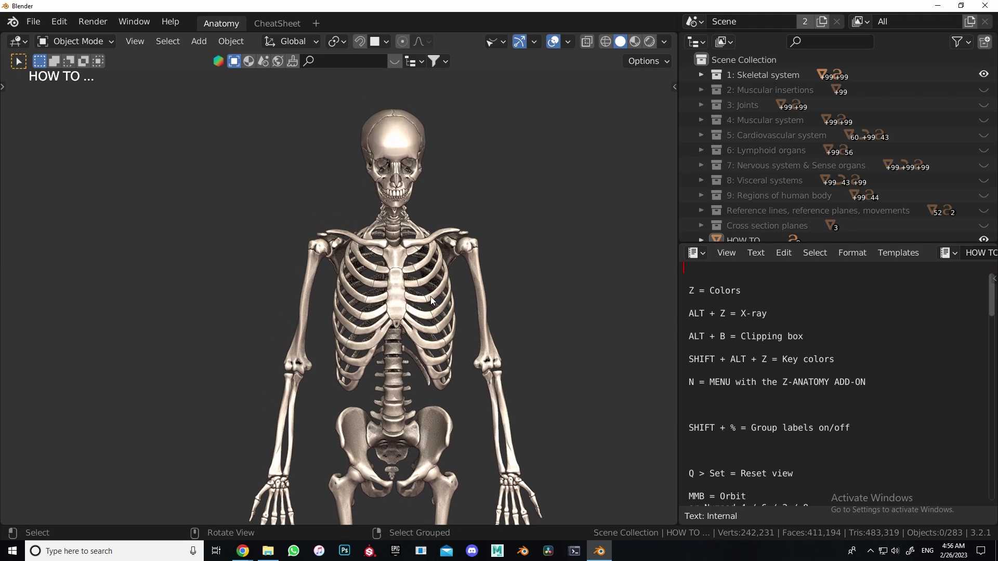
# - Select the body of sternum, move it, hide it with H, then unhide it with Alt+H
pyautogui.click(394, 304)
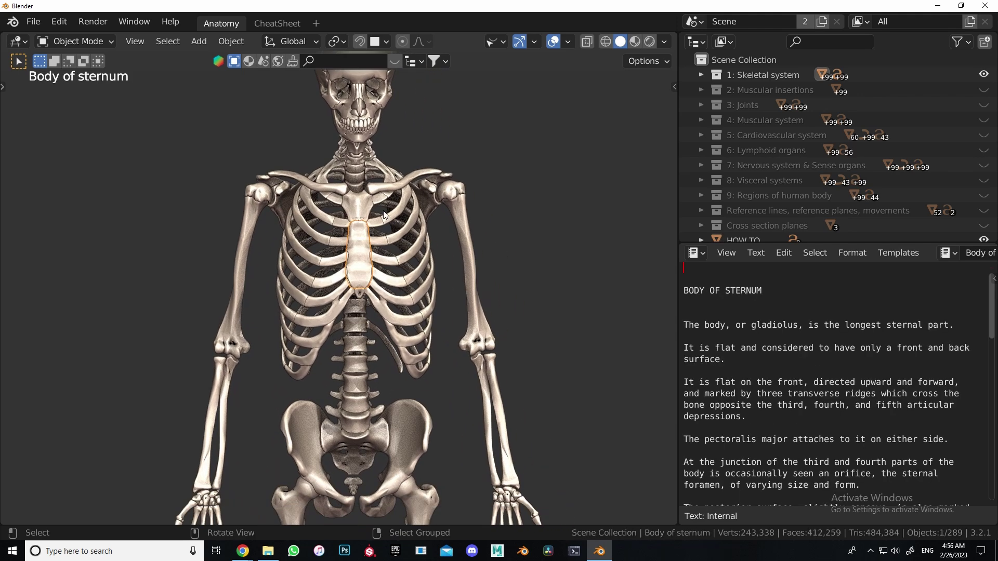
pyautogui.click(355, 245)
pyautogui.click(362, 269)
pyautogui.press('g')
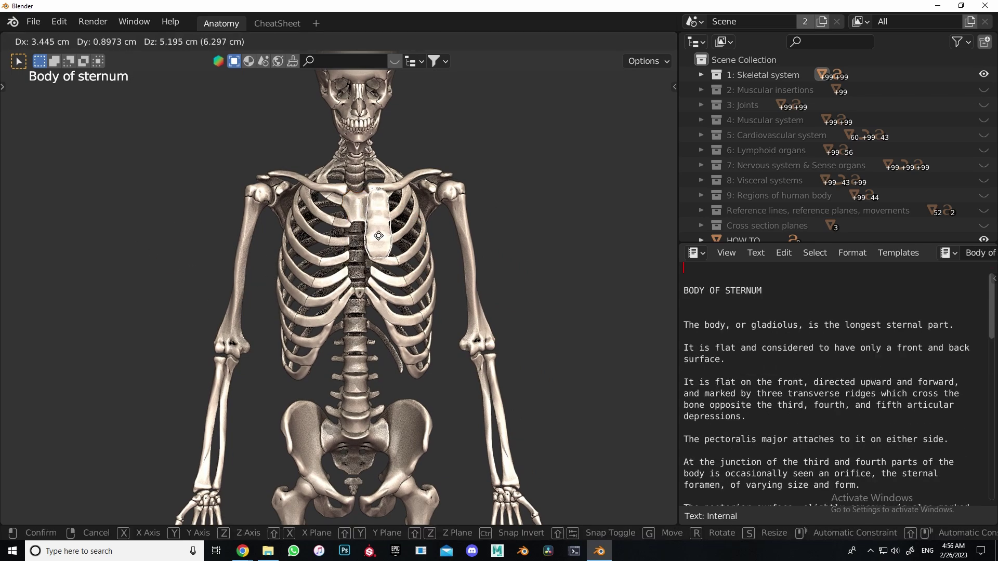
pyautogui.click(357, 227)
pyautogui.press('h')
pyautogui.moveTo(445, 262)
pyautogui.mouseDown(button='middle')
pyautogui.moveTo(391, 230)
pyautogui.moveTo(432, 244)
pyautogui.mouseUp(button='middle')
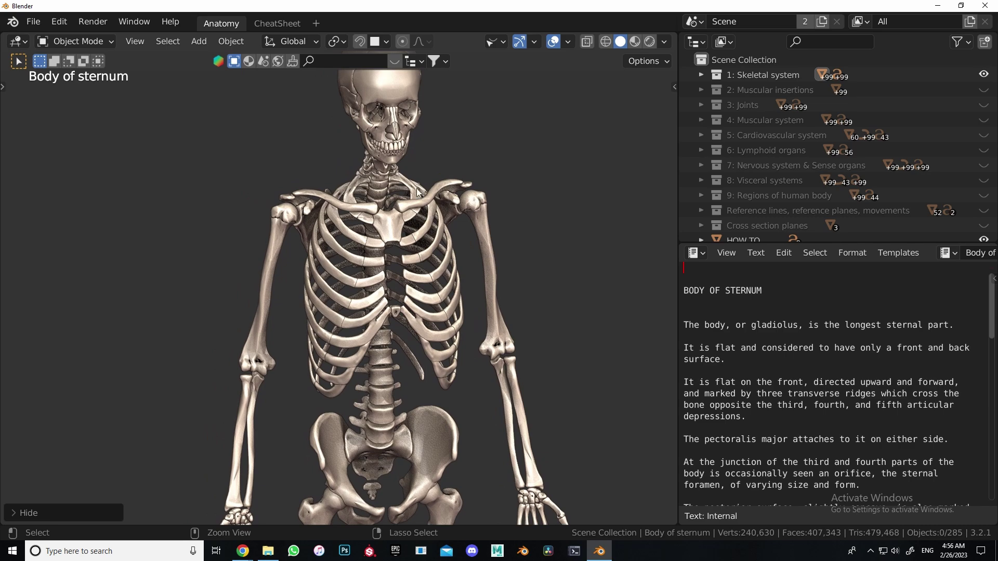
pyautogui.hotkey('alt', 'h')
pyautogui.scroll(4, 411, 218)
pyautogui.moveTo(403, 240)
pyautogui.mouseDown(button='middle')
pyautogui.moveTo(418, 206)
pyautogui.moveTo(447, 309)
pyautogui.moveTo(457, 297)
pyautogui.mouseUp(button='middle')
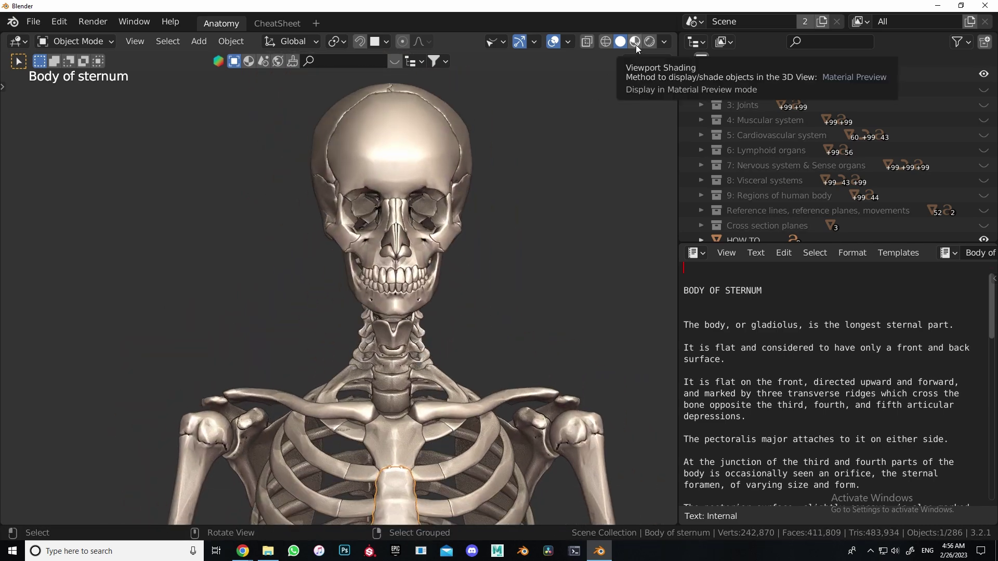
# - Switch to Material Preview shading, deselect the sternum and reopen the Z-Anatomy sidebar
pyautogui.click(635, 45)
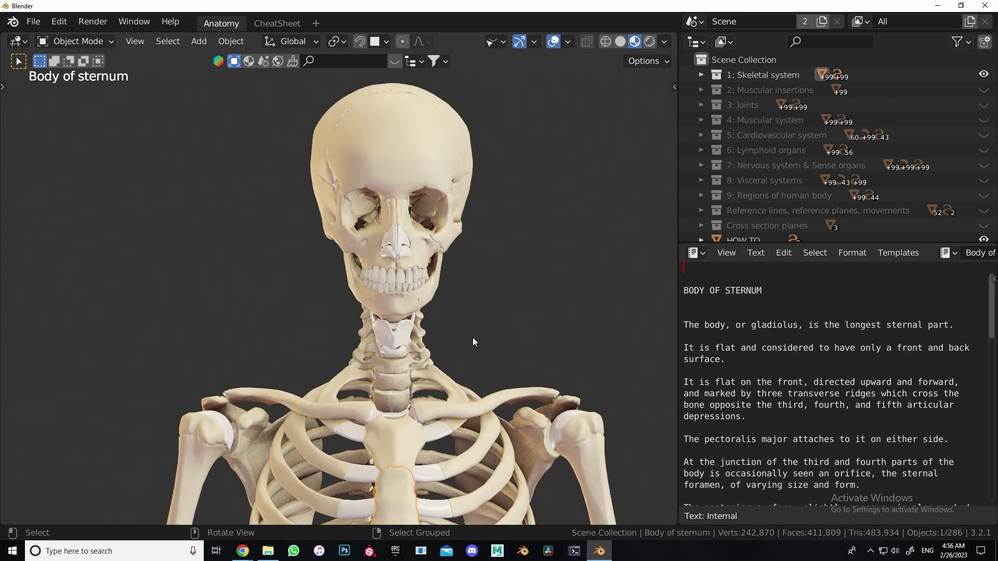
pyautogui.scroll(-2, 457, 311)
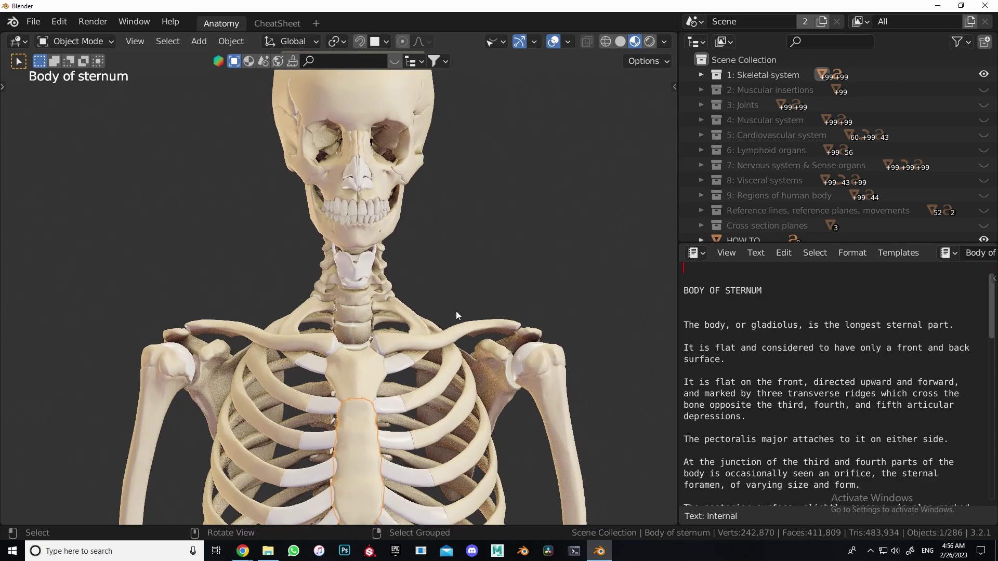
pyautogui.scroll(-2, 531, 256)
pyautogui.click(531, 256)
pyautogui.scroll(2, 473, 371)
pyautogui.press('n')
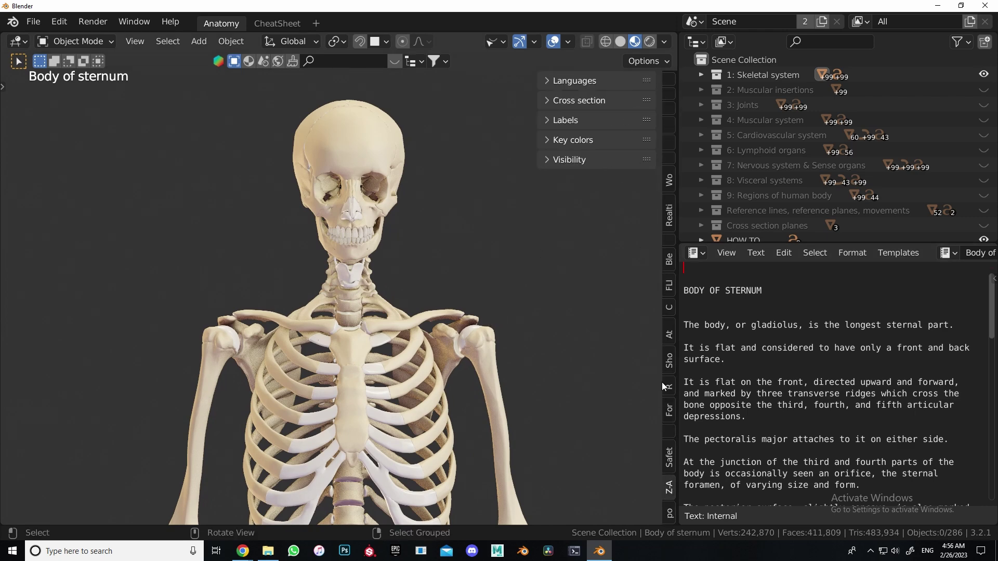
# - Turn on Key colors under Visibility to tint the skeleton's bone groups
pyautogui.click(554, 160)
pyautogui.click(549, 139)
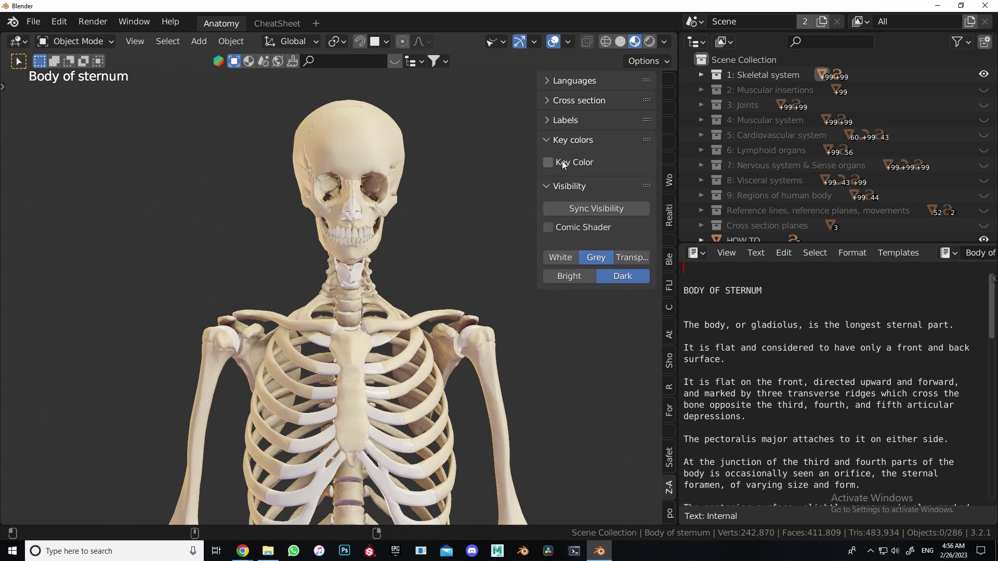
pyautogui.click(553, 164)
pyautogui.moveTo(342, 322)
pyautogui.mouseDown(button='middle')
pyautogui.moveTo(367, 185)
pyautogui.moveTo(383, 239)
pyautogui.mouseUp(button='middle')
pyautogui.scroll(-4, 390, 291)
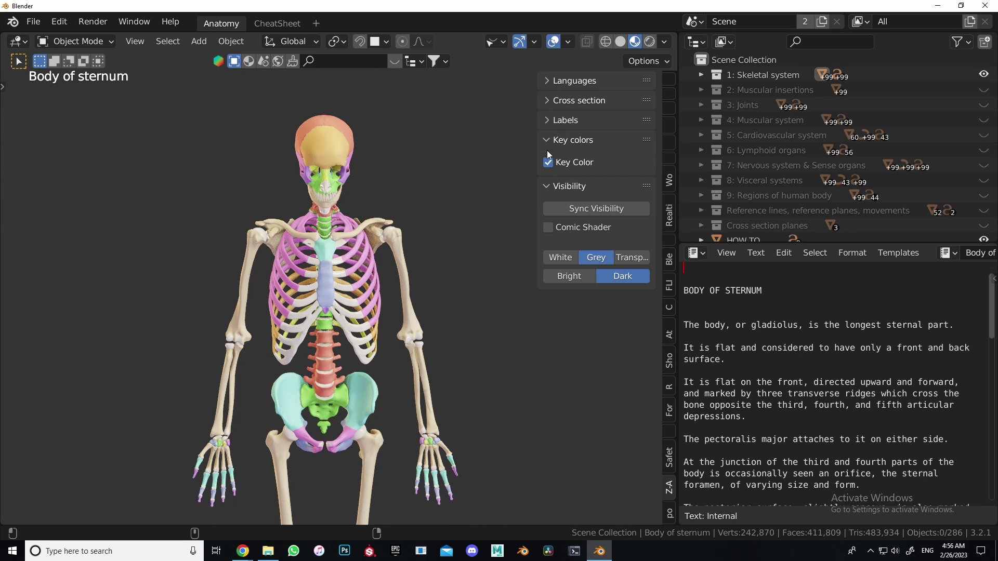
# - Expand the Labels settings and zoom in on the labelled skeleton
pyautogui.click(565, 122)
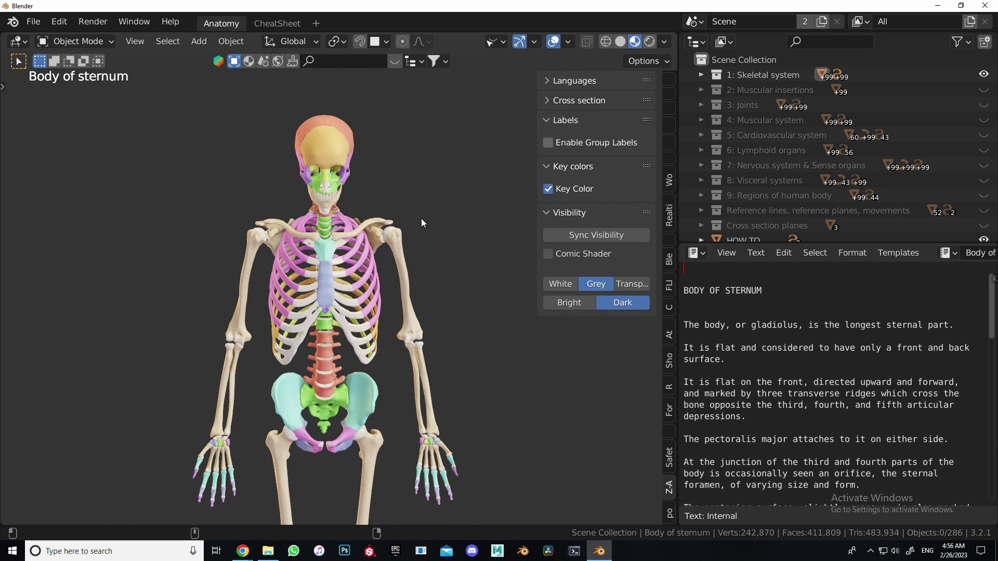
pyautogui.scroll(1, 363, 223)
pyautogui.scroll(1, 397, 232)
pyautogui.scroll(2, 420, 195)
pyautogui.keyDown('shift'); pyautogui.scroll(1, 436, 248); pyautogui.keyUp('shift')
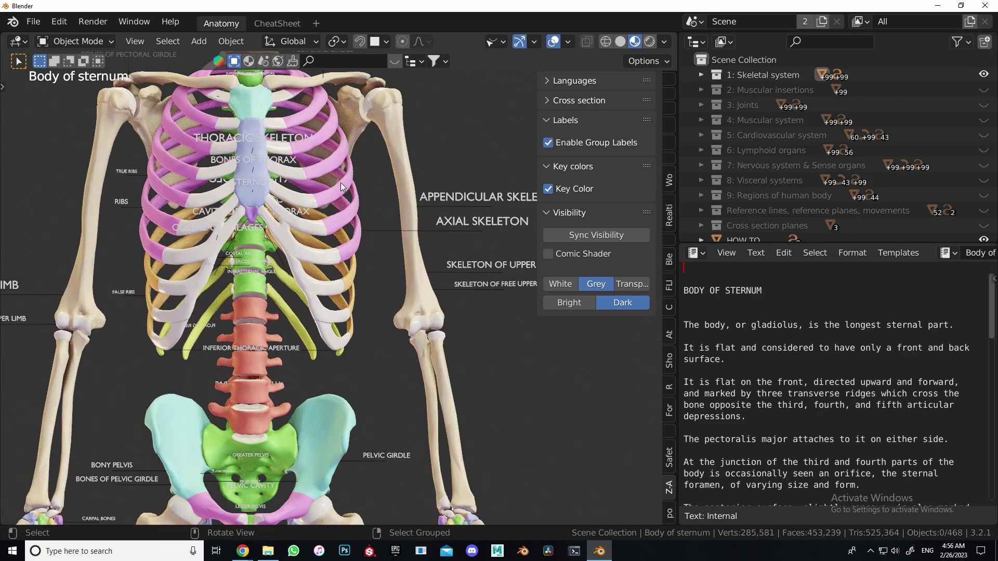
pyautogui.keyDown('shift'); pyautogui.scroll(3, 345, 255); pyautogui.keyUp('shift')
pyautogui.keyDown('shift'); pyautogui.scroll(2, 420, 258); pyautogui.keyUp('shift')
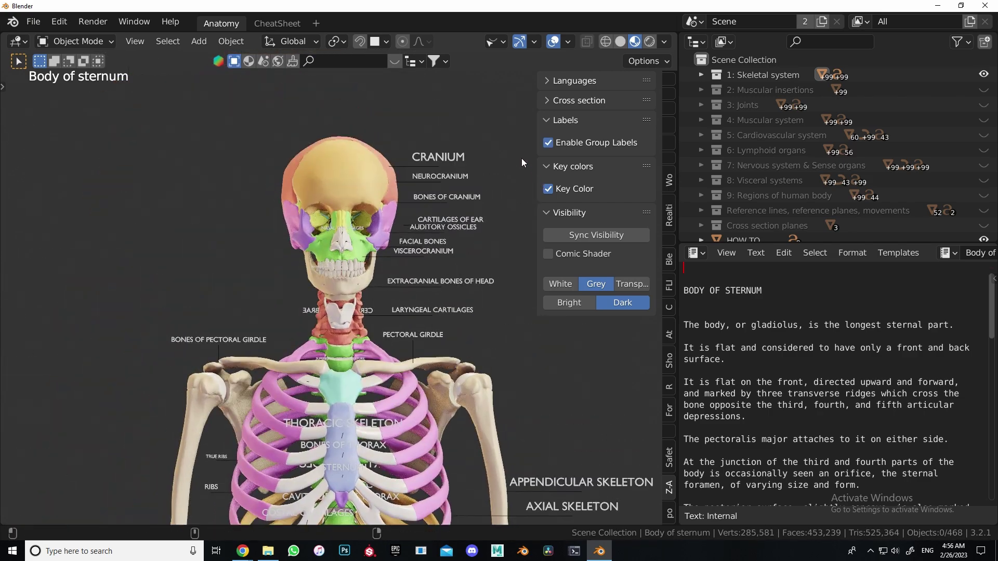
# - Close the sidebar and zoom out until the full skeleton is visible
pyautogui.press('n')
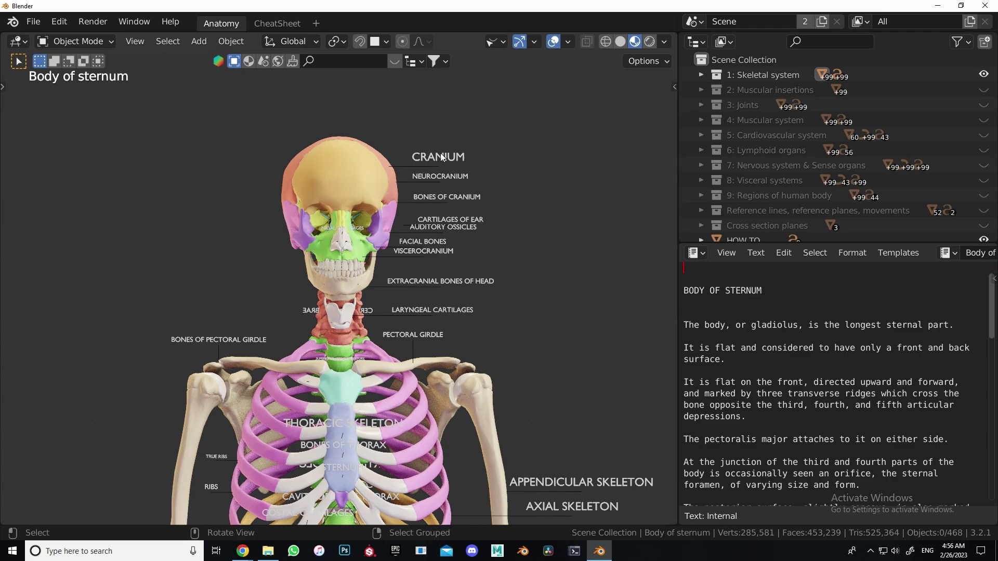
pyautogui.keyDown('shift'); pyautogui.scroll(-1, 553, 338); pyautogui.keyUp('shift')
pyautogui.scroll(-2, 553, 338)
pyautogui.keyDown('shift'); pyautogui.scroll(-2, 513, 275); pyautogui.keyUp('shift')
pyautogui.scroll(-3, 494, 201)
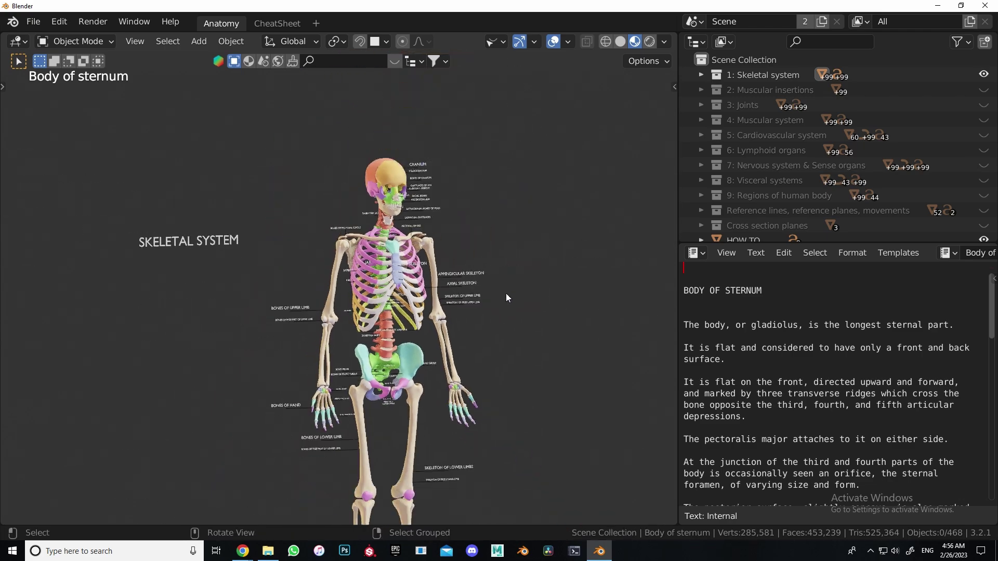
pyautogui.scroll(1, 459, 235)
pyautogui.keyDown('shift'); pyautogui.scroll(2, 433, 245); pyautogui.keyUp('shift')
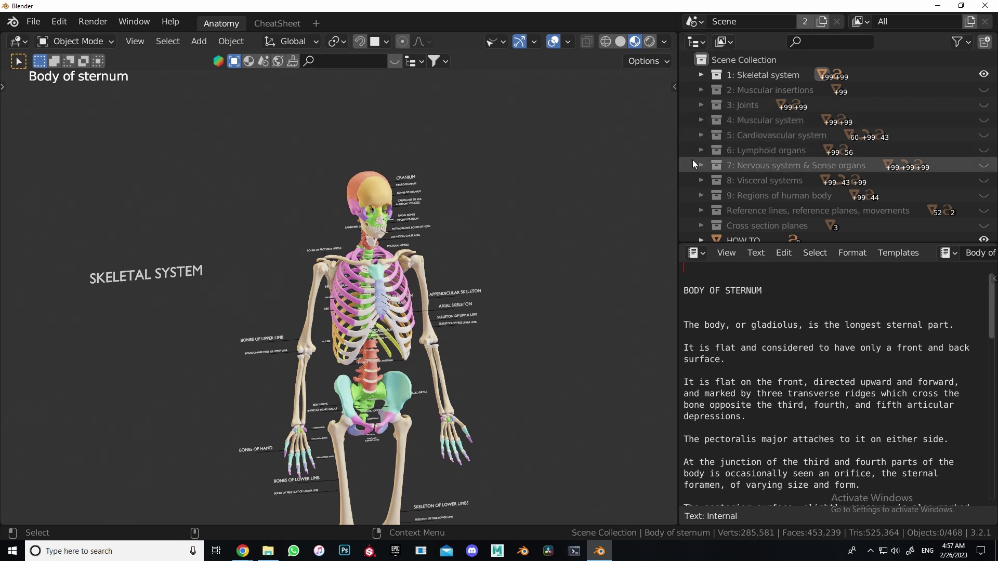
# - Hide everything inside the 1: Skeletal system collection, leaving the viewport empty
pyautogui.click(753, 76)
pyautogui.rightClick(767, 77)
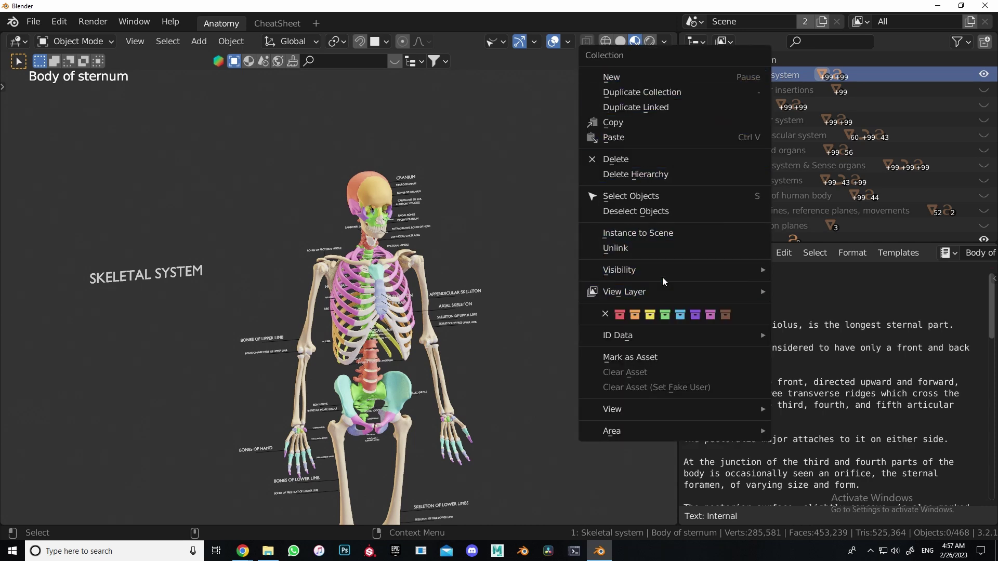
pyautogui.moveTo(620, 270)
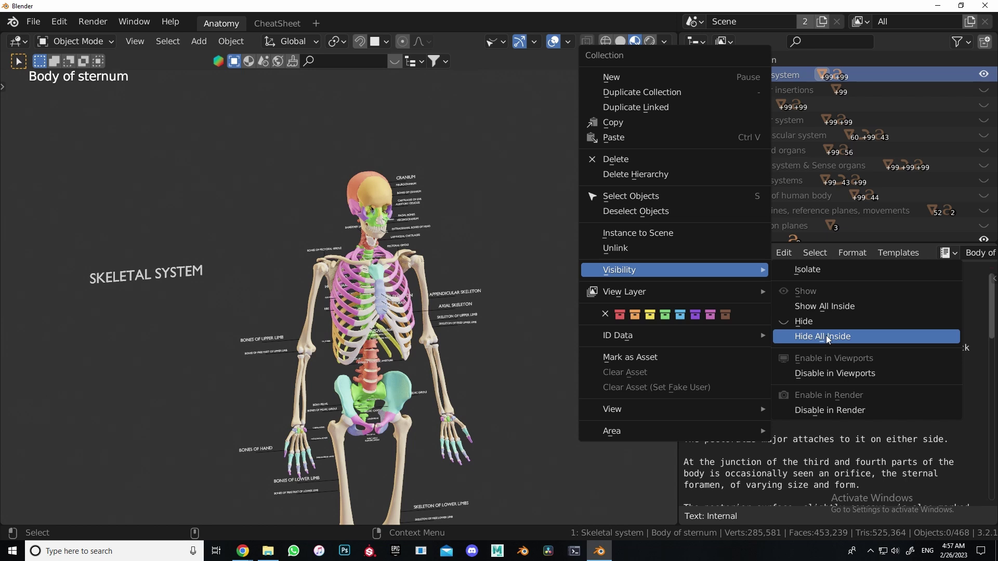
pyautogui.click(840, 338)
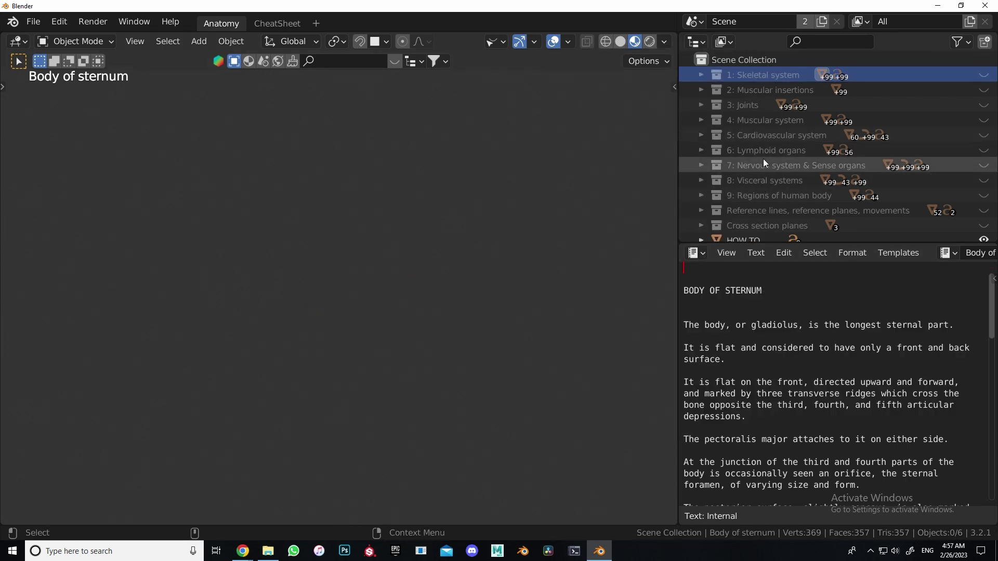
pyautogui.click(760, 135)
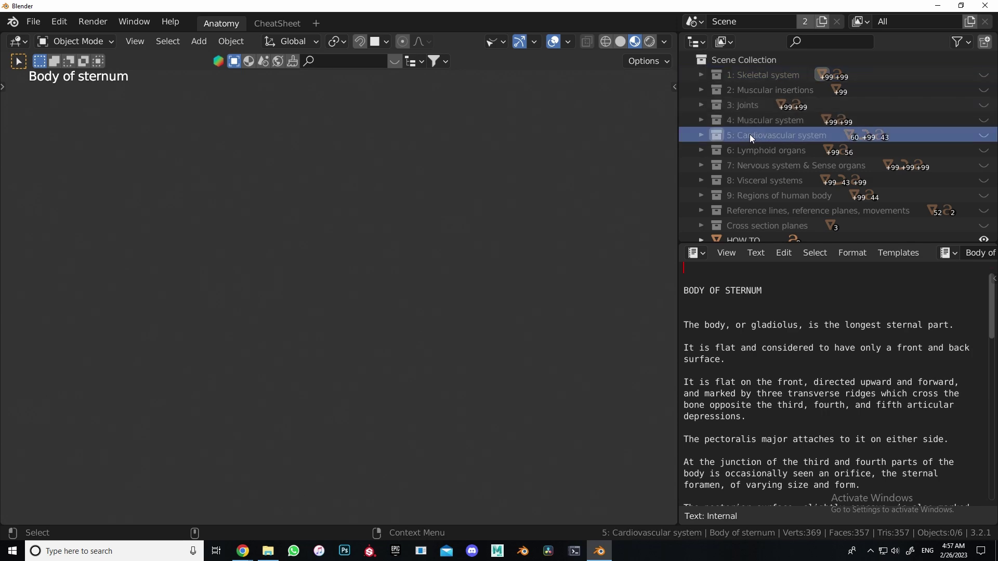
# - Show everything inside the 5: Cardiovascular system collection and zoom in on it
pyautogui.rightClick(764, 135)
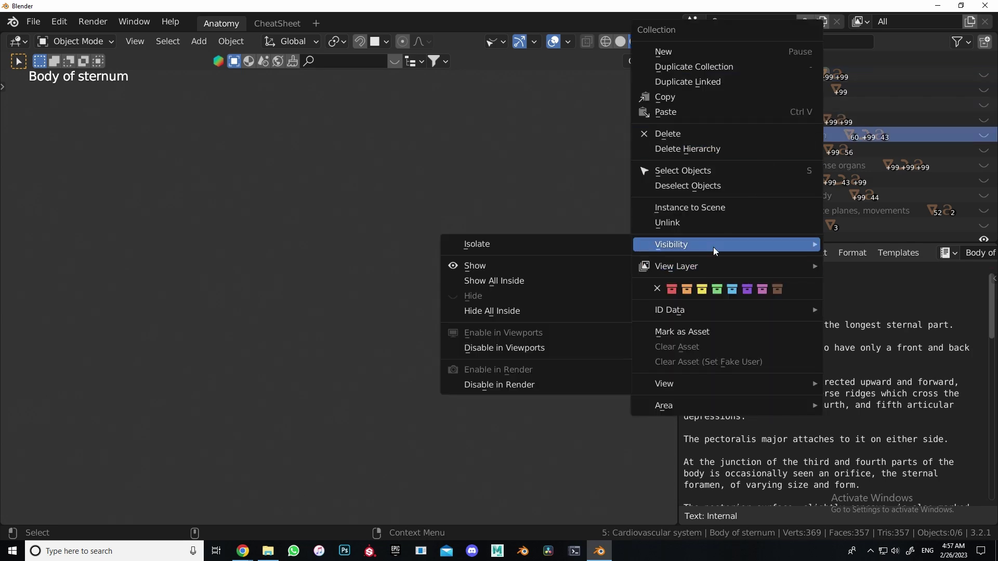
pyautogui.click(503, 283)
pyautogui.scroll(3, 480, 242)
pyautogui.scroll(3, 481, 242)
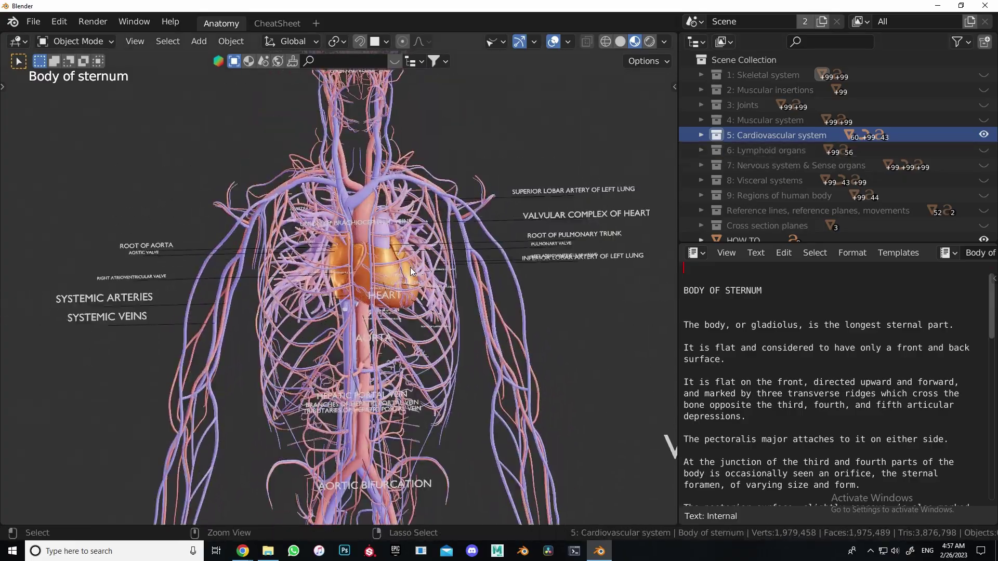
pyautogui.scroll(3, 411, 268)
# - Select the heart's right ventricle and read its description
pyautogui.click(379, 249)
pyautogui.scroll(-2, 378, 249)
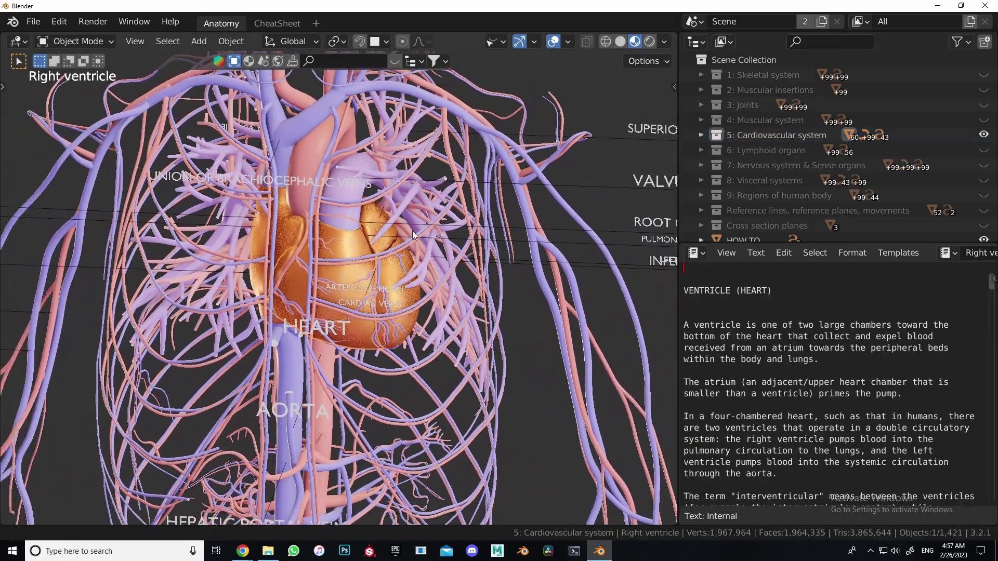
pyautogui.scroll(-2, 413, 231)
pyautogui.scroll(-2, 407, 208)
pyautogui.scroll(-2, 407, 189)
pyautogui.keyDown('shift'); pyautogui.scroll(-3, 410, 146); pyautogui.keyUp('shift')
pyautogui.scroll(1, 438, 334)
pyautogui.scroll(3, 460, 260)
pyautogui.scroll(-3, 459, 260)
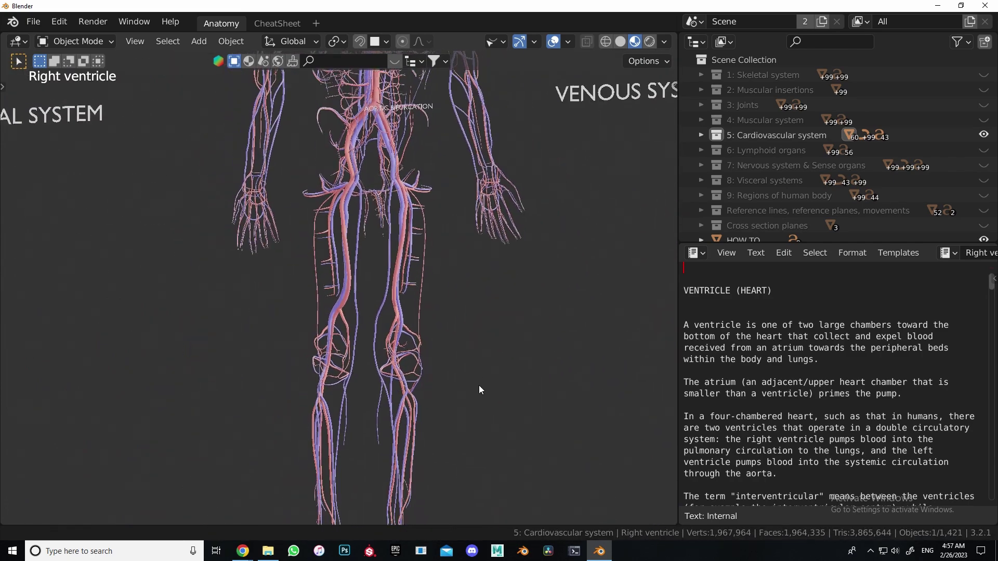
pyautogui.scroll(-1, 429, 279)
pyautogui.keyDown('shift'); pyautogui.scroll(-3, 509, 205); pyautogui.keyUp('shift')
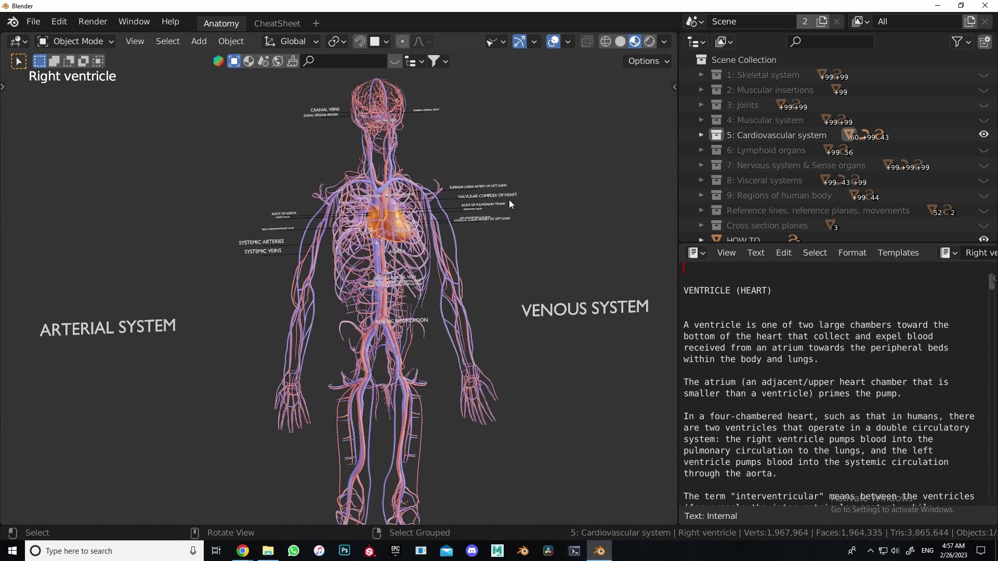
pyautogui.scroll(-3, 776, 443)
pyautogui.scroll(-3, 785, 452)
pyautogui.scroll(-3, 796, 463)
pyautogui.scroll(-3, 807, 473)
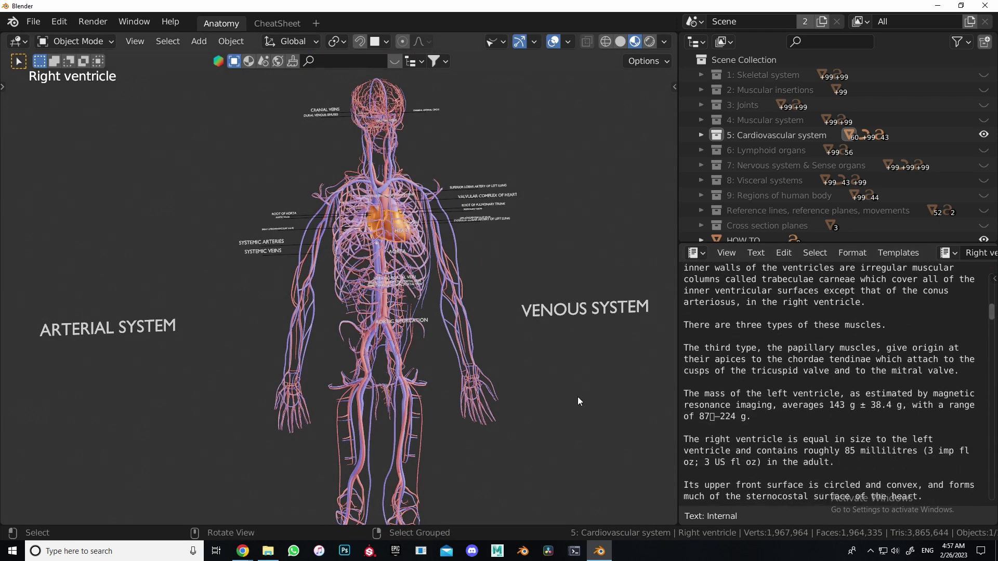
# - Inspect the hepatic portal vein branches, left superior intercostal vein, musculophrenic veins and supra-orbital artery
pyautogui.click(415, 283)
pyautogui.click(406, 247)
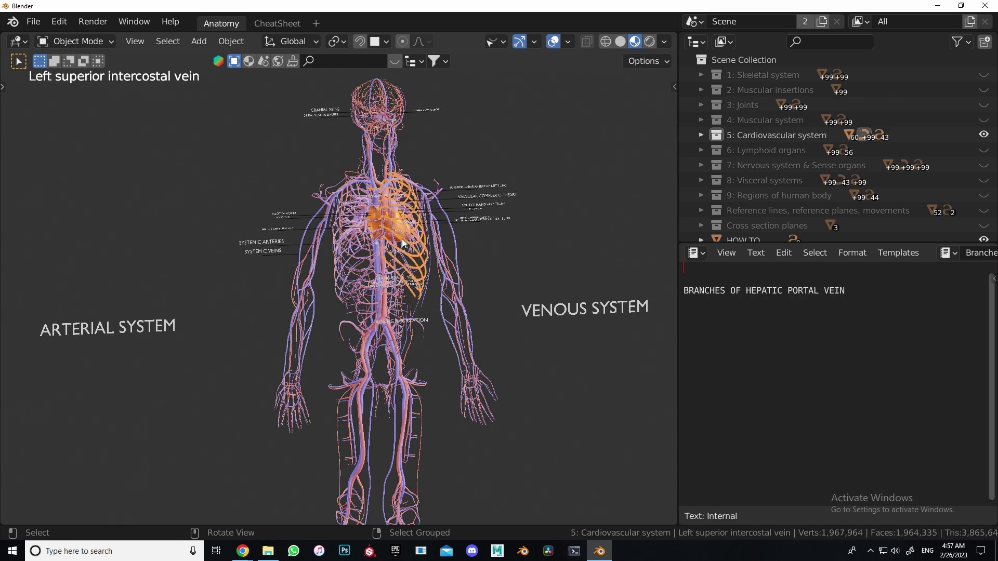
pyautogui.click(404, 232)
pyautogui.keyDown('shift'); pyautogui.scroll(1, 404, 233); pyautogui.keyUp('shift')
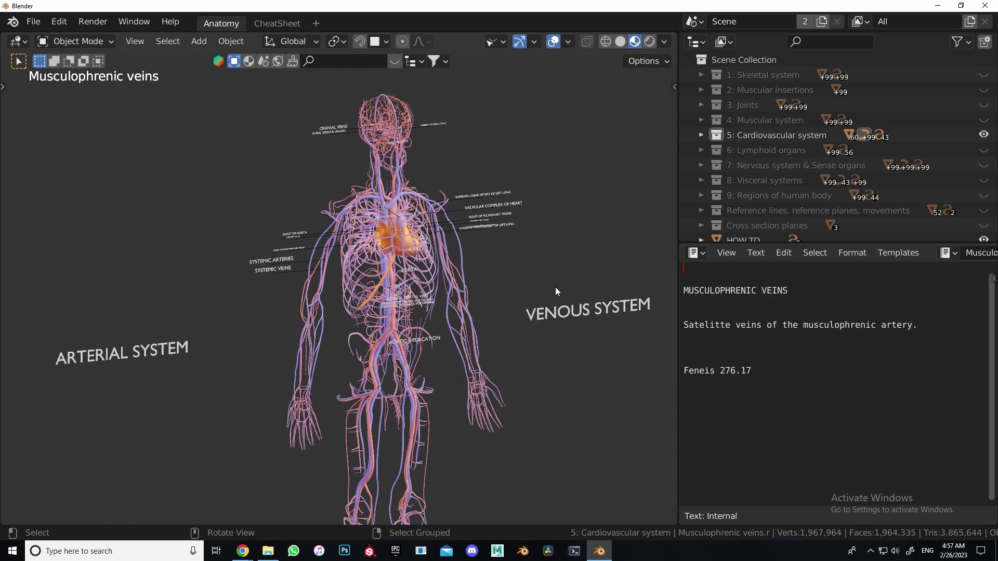
pyautogui.keyDown('shift'); pyautogui.scroll(1, 408, 229); pyautogui.keyUp('shift')
pyautogui.keyDown('shift'); pyautogui.scroll(4, 411, 228); pyautogui.keyUp('shift')
pyautogui.click(410, 227)
pyautogui.scroll(1, 575, 219)
# - Hide everything inside the Cardiovascular system collection and select Nervous system & Sense organs
pyautogui.rightClick(747, 132)
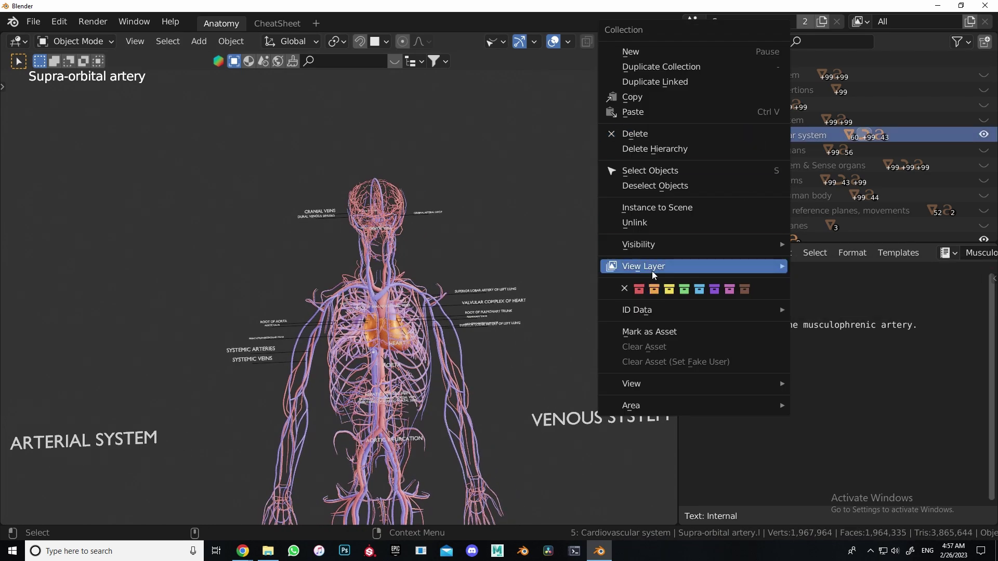
pyautogui.moveTo(693, 244)
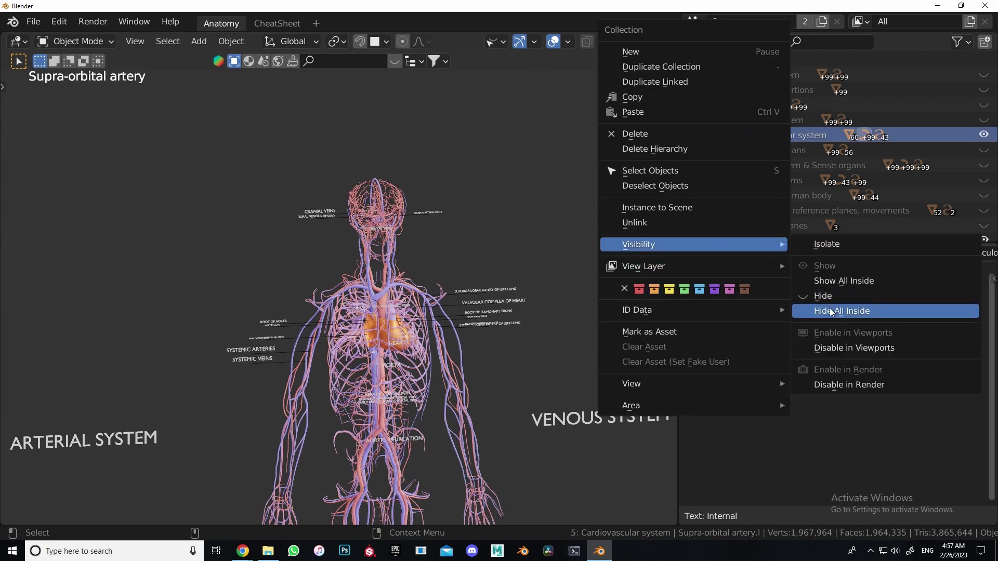
pyautogui.click(820, 314)
pyautogui.click(755, 185)
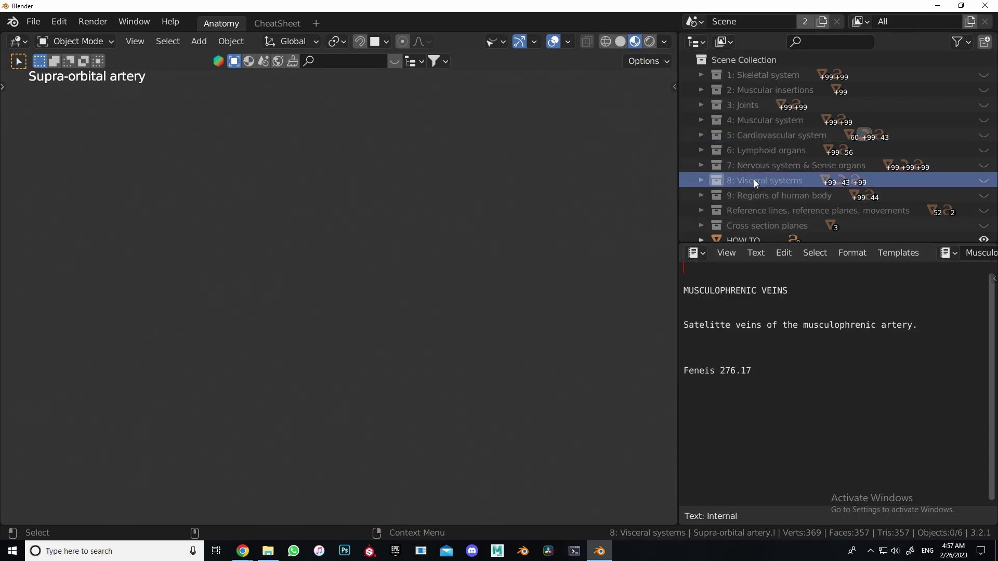
pyautogui.click(756, 163)
pyautogui.rightClick(770, 162)
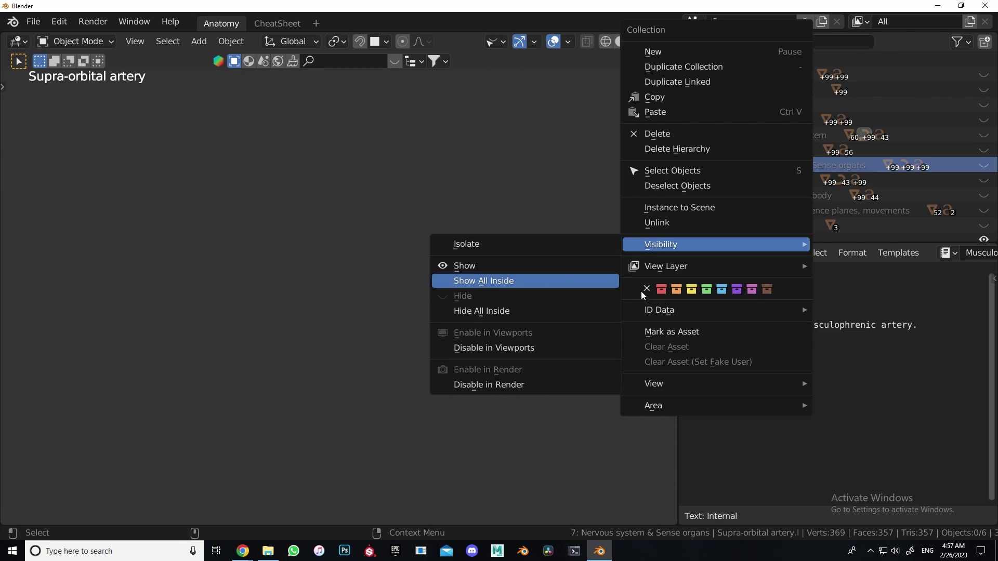
# - Show all of Nervous system & Sense organs and pan over the labelled brain, spinal cord and nerves
pyautogui.click(566, 281)
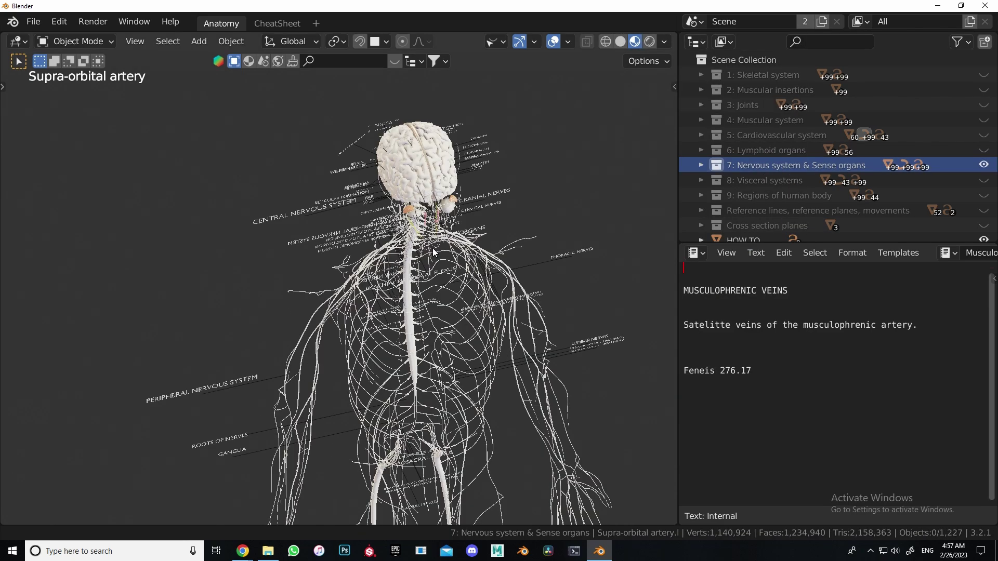
pyautogui.scroll(4, 421, 223)
pyautogui.scroll(3, 402, 191)
pyautogui.moveTo(401, 190)
pyautogui.keyDown('shift'); pyautogui.mouseDown(button='middle')
pyautogui.moveTo(438, 317)
pyautogui.moveTo(447, 273)
pyautogui.mouseUp(button='middle'); pyautogui.keyUp('shift')
pyautogui.moveTo(519, 298)
pyautogui.keyDown('shift'); pyautogui.mouseDown(button='middle')
pyautogui.moveTo(467, 260)
pyautogui.moveTo(442, 305)
pyautogui.moveTo(510, 93)
pyautogui.mouseUp(button='middle'); pyautogui.keyUp('shift')
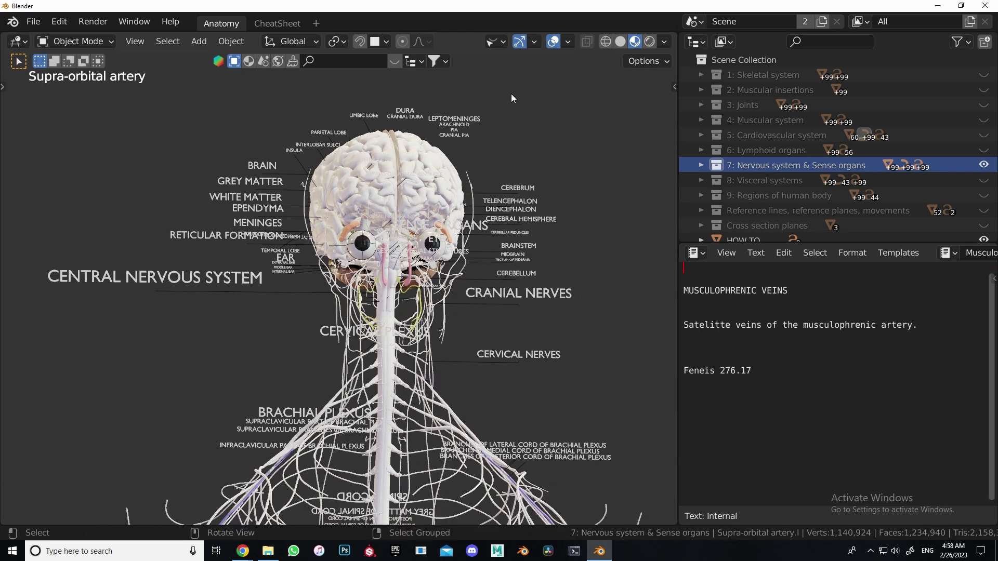
pyautogui.scroll(-5, 495, 177)
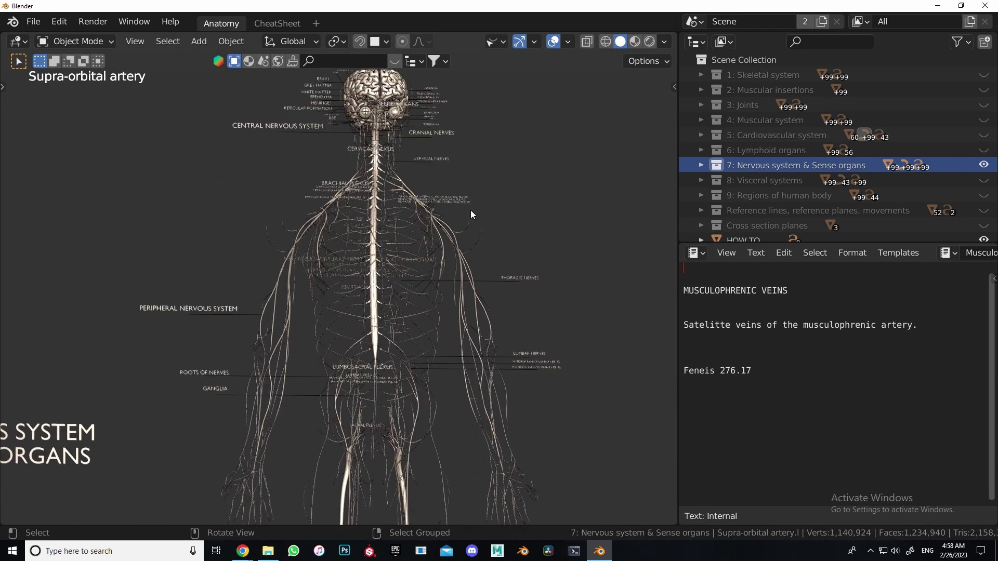
pyautogui.scroll(-3, 432, 282)
pyautogui.scroll(1, 432, 282)
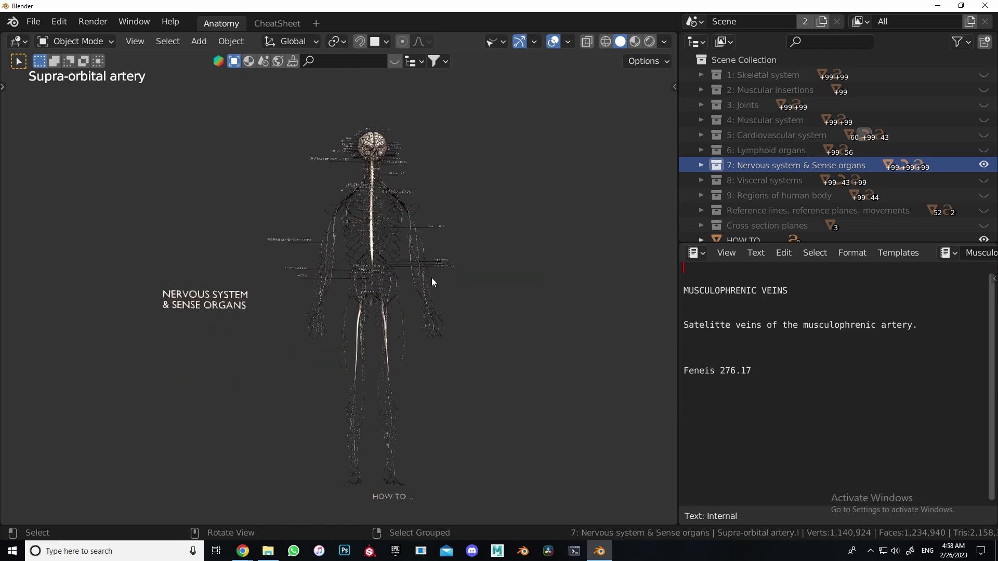